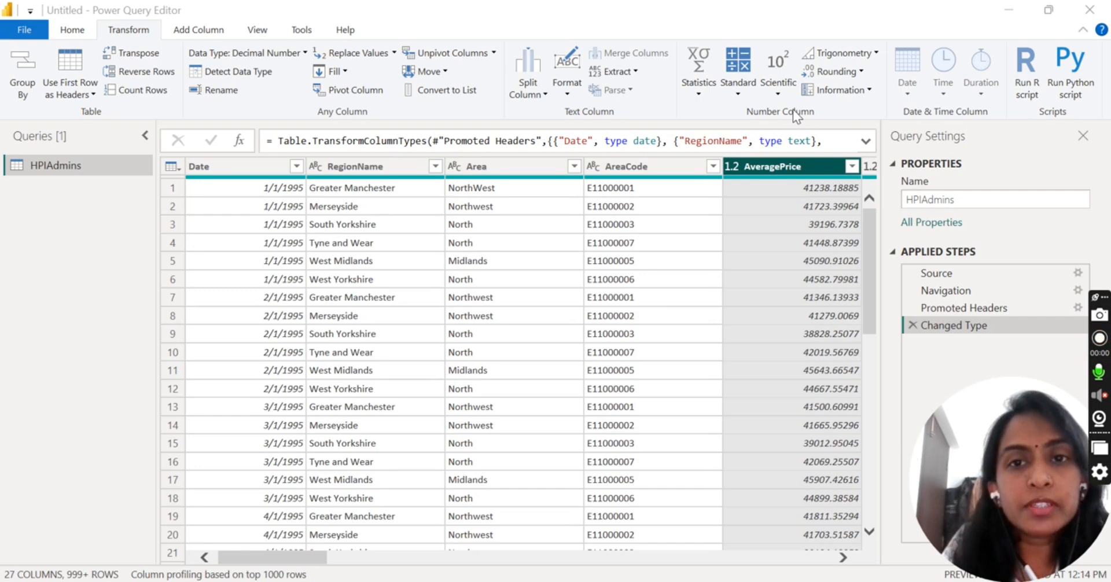
- Remove every column except SalesVolume from the HPIAdmins query
left_click(740, 93)
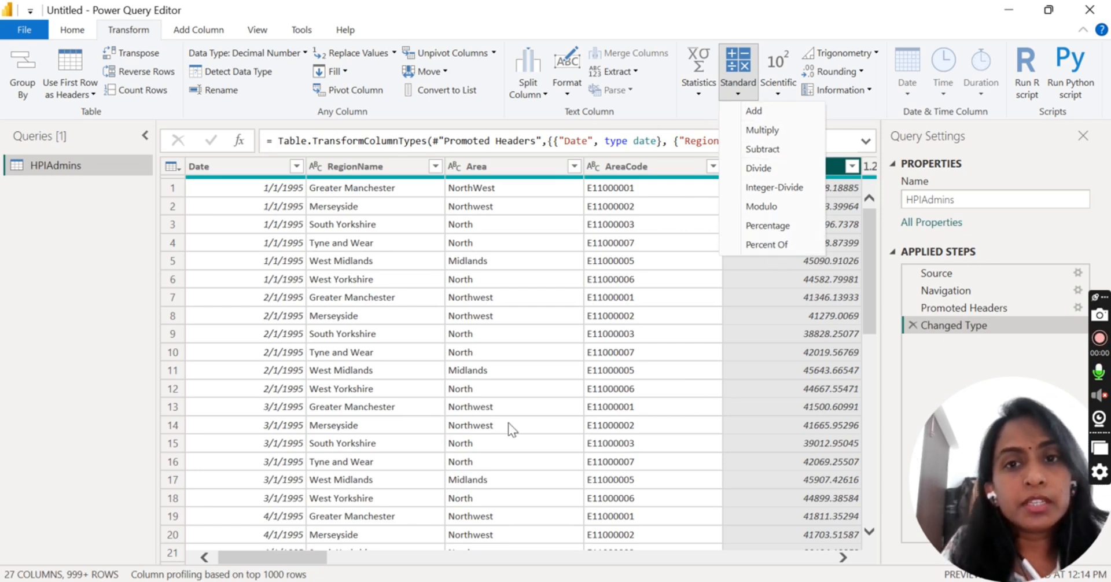
left_click(303, 558)
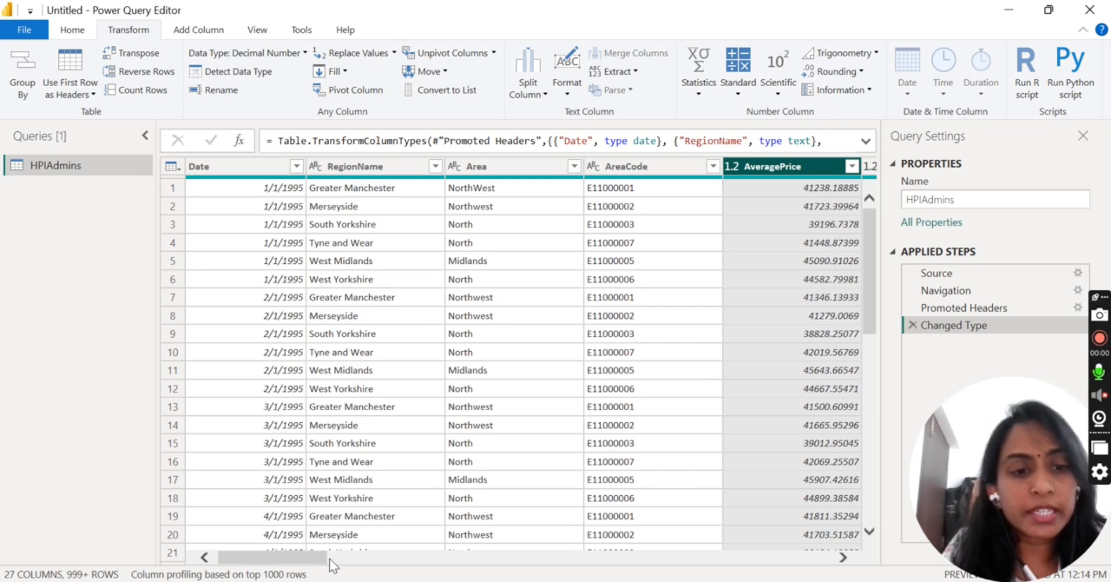
left_click_drag(296, 560, 465, 574)
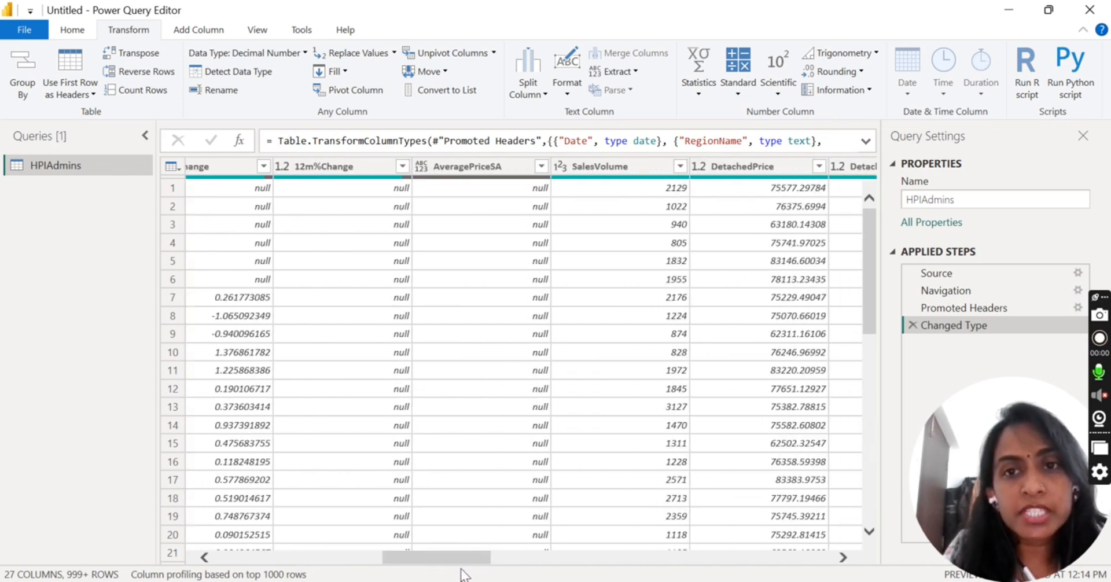
left_click(632, 177)
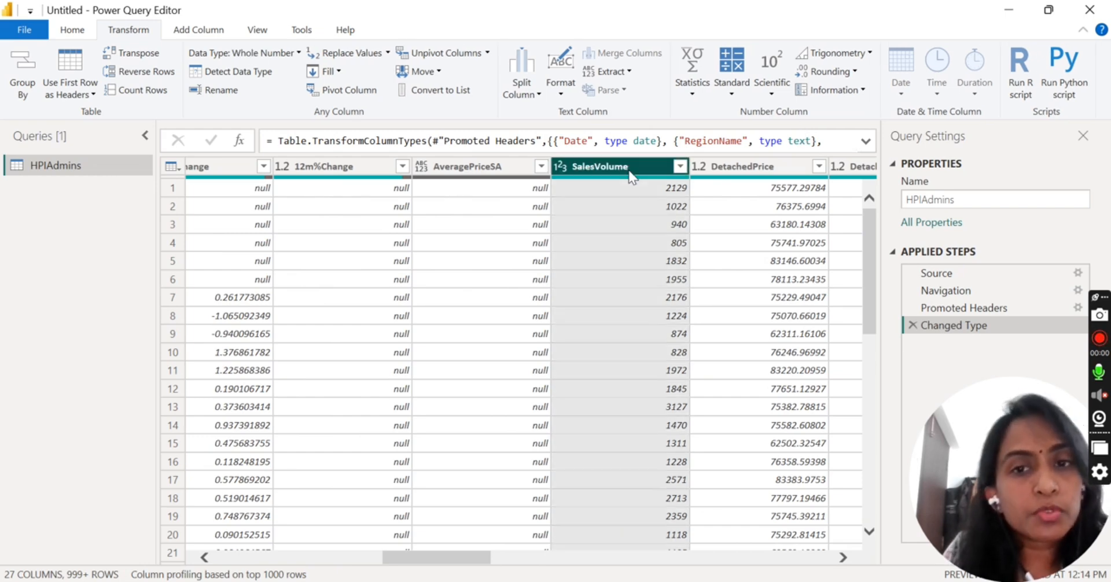
right_click(632, 177)
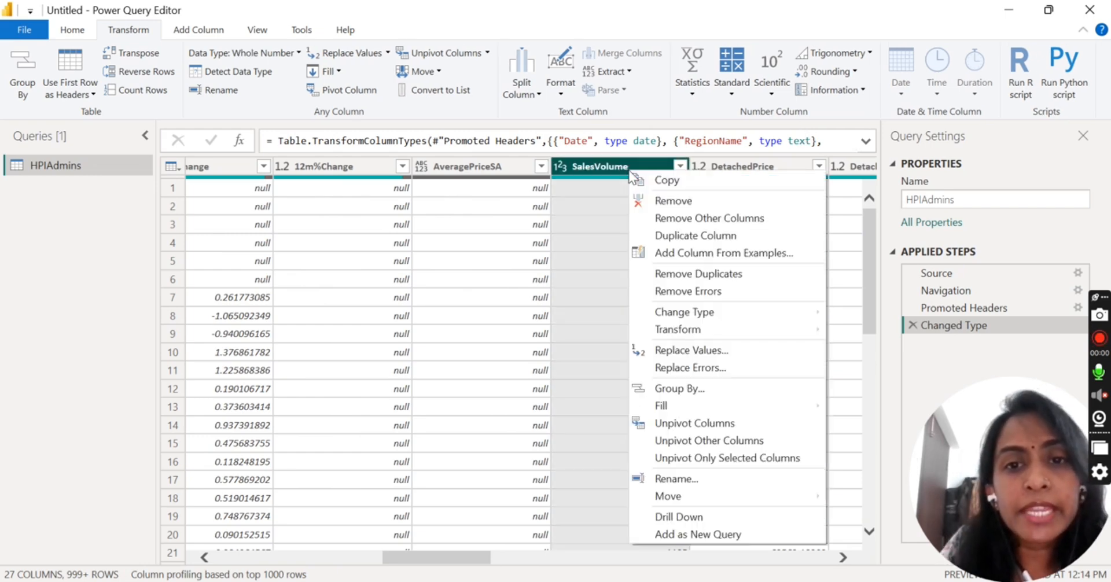
left_click(666, 218)
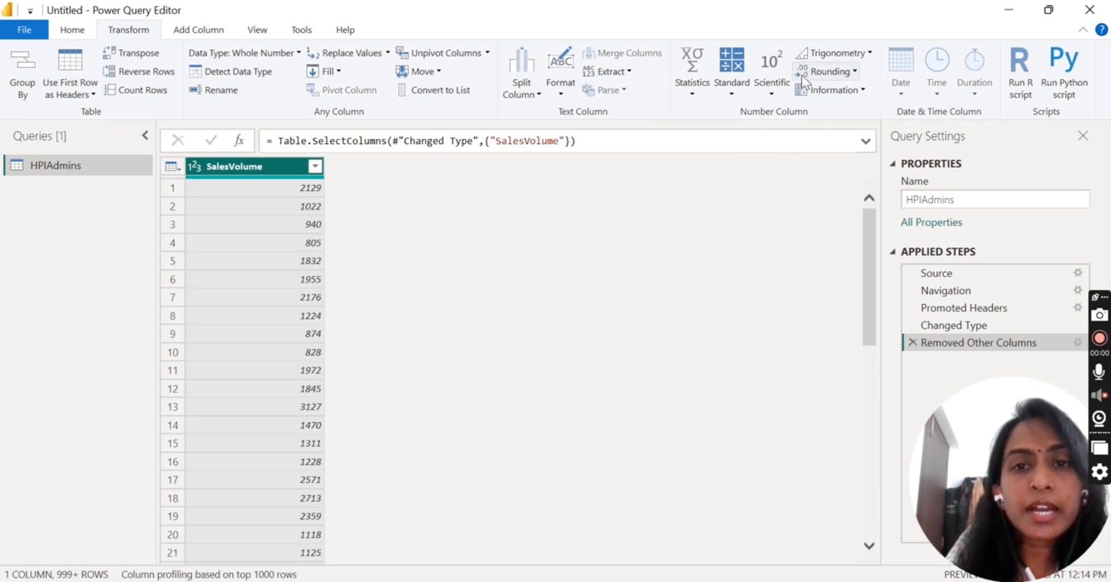
- Insert a new column that adds 10 to each value in the SalesVolume column
left_click(731, 96)
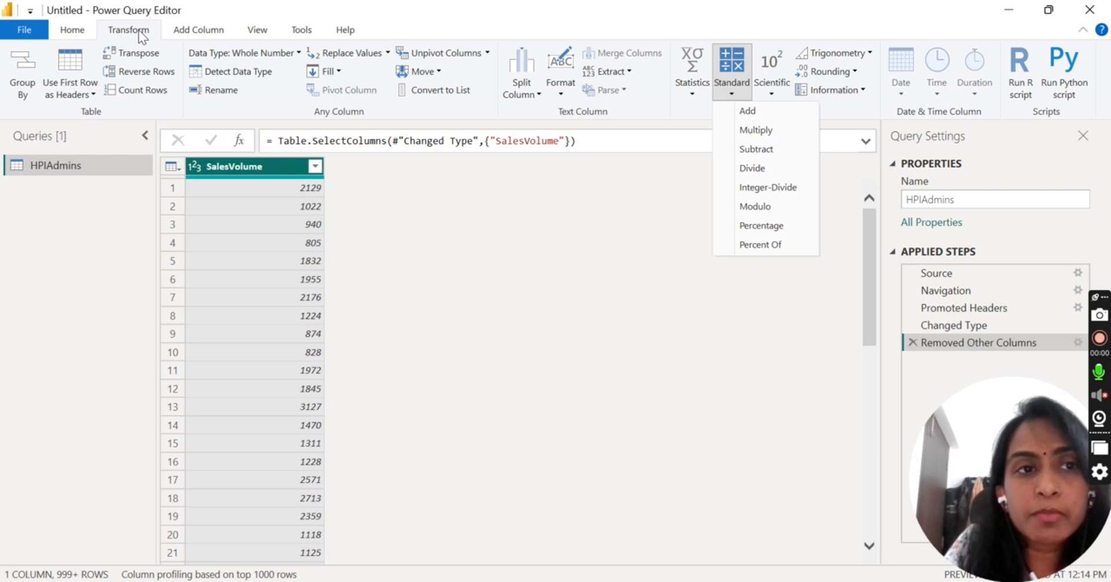
left_click(332, 176)
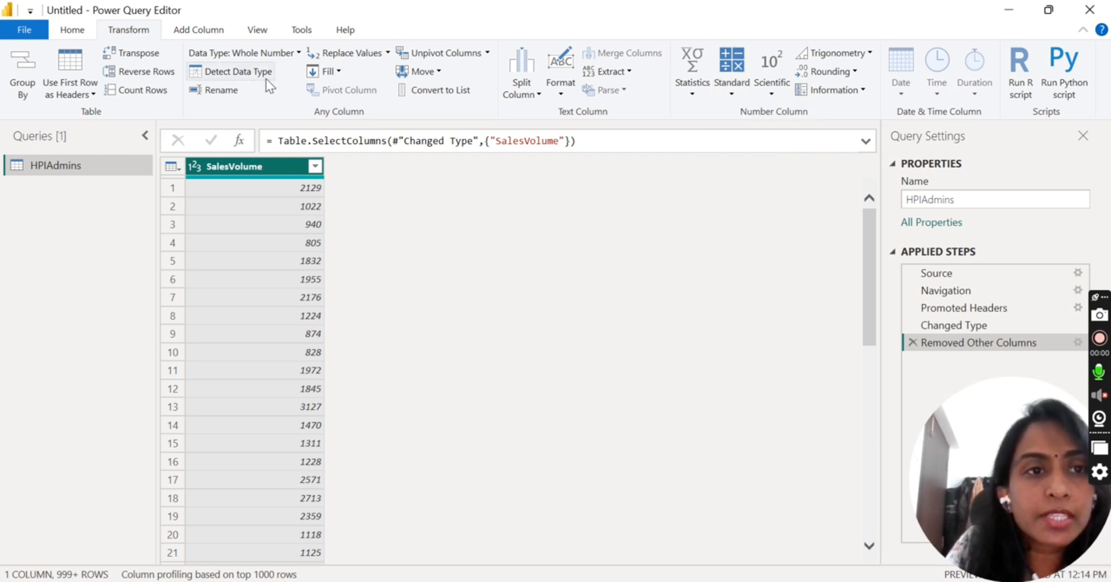
left_click(198, 31)
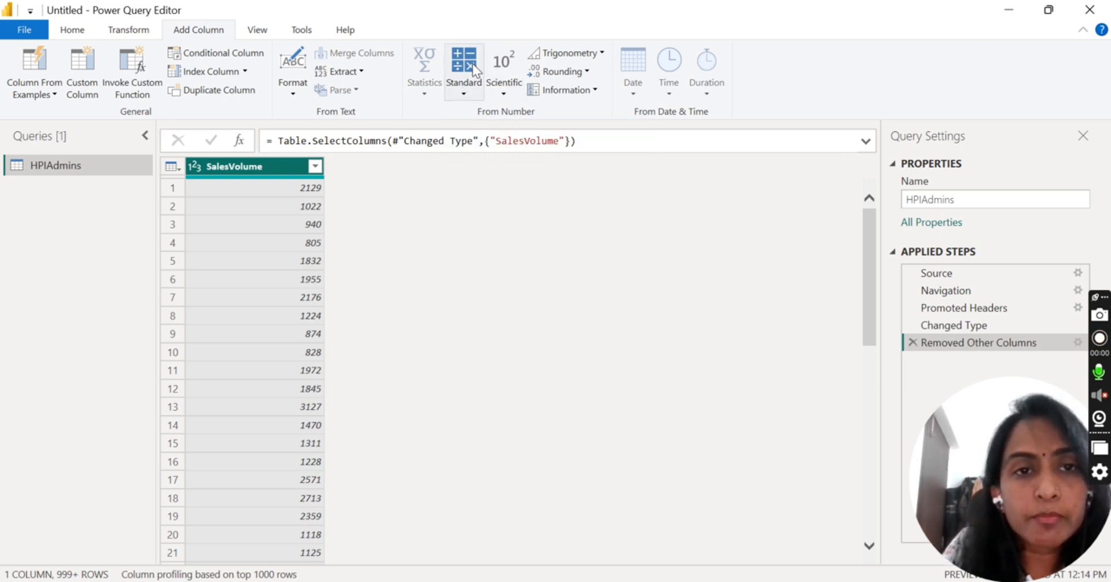
left_click(466, 93)
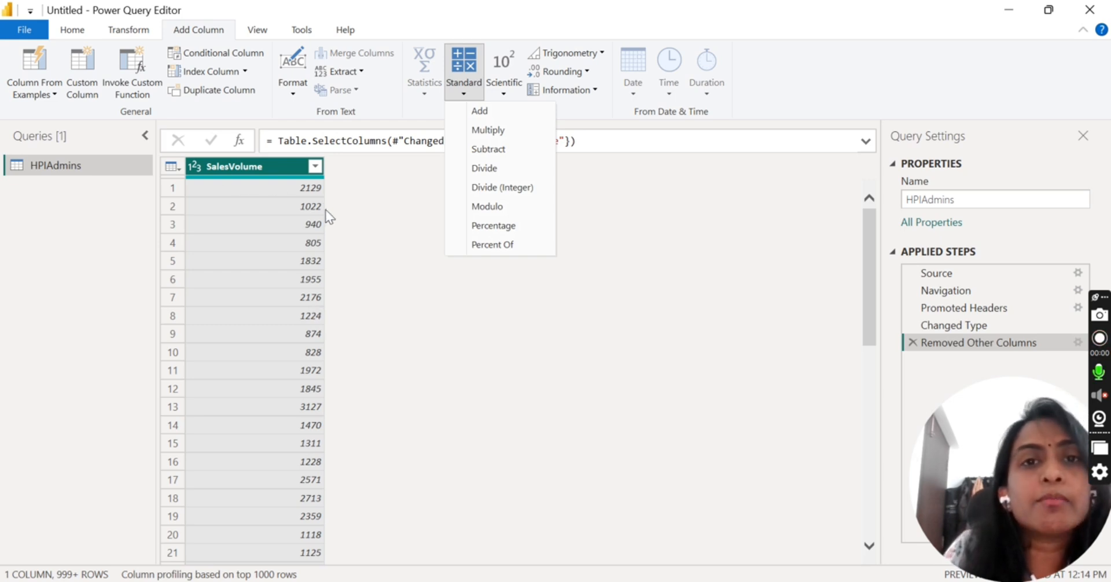
left_click(484, 111)
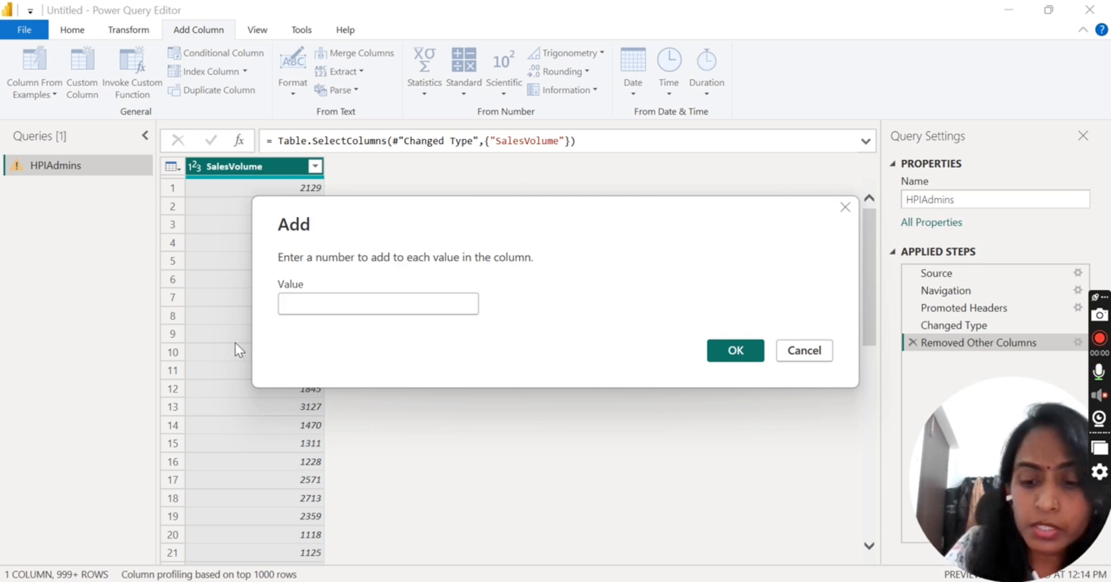
type("1")
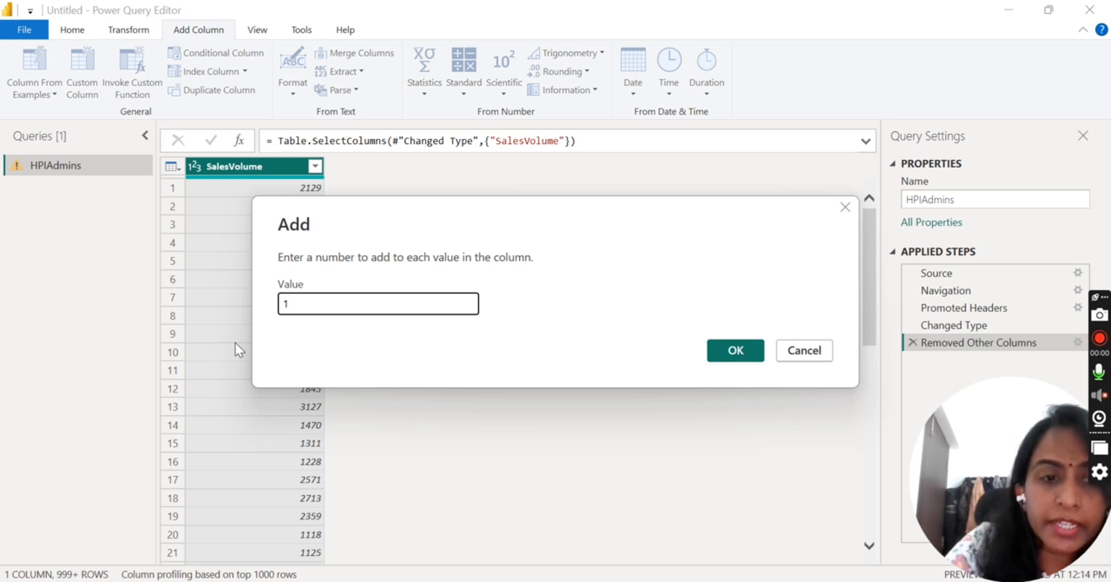
type("0")
left_click(749, 357)
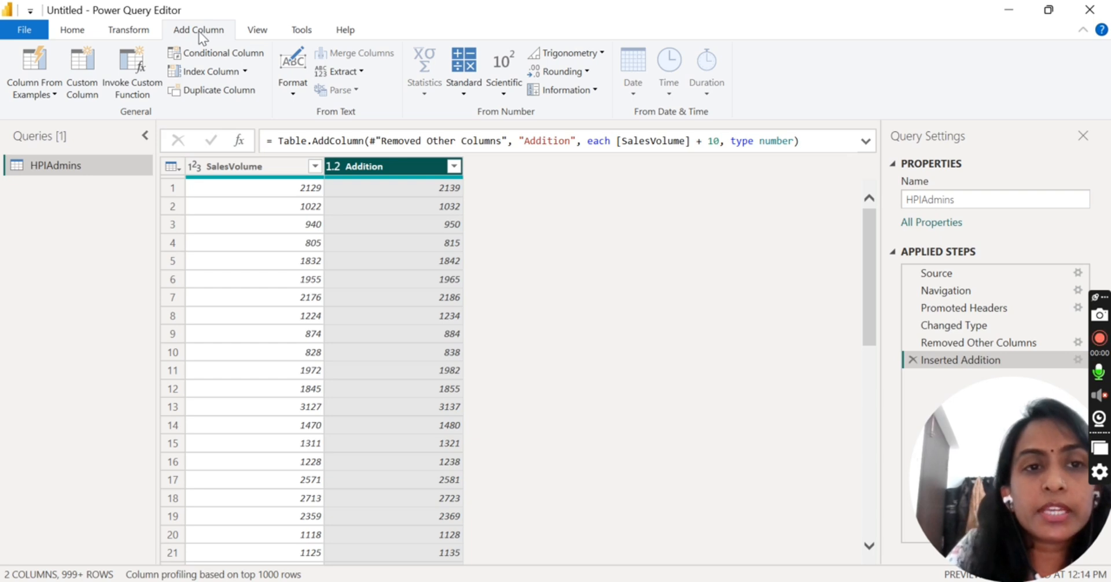
- Examine the expression in the Addition column's formula that calculates each row from SalesVolume
mouse_move(407, 180)
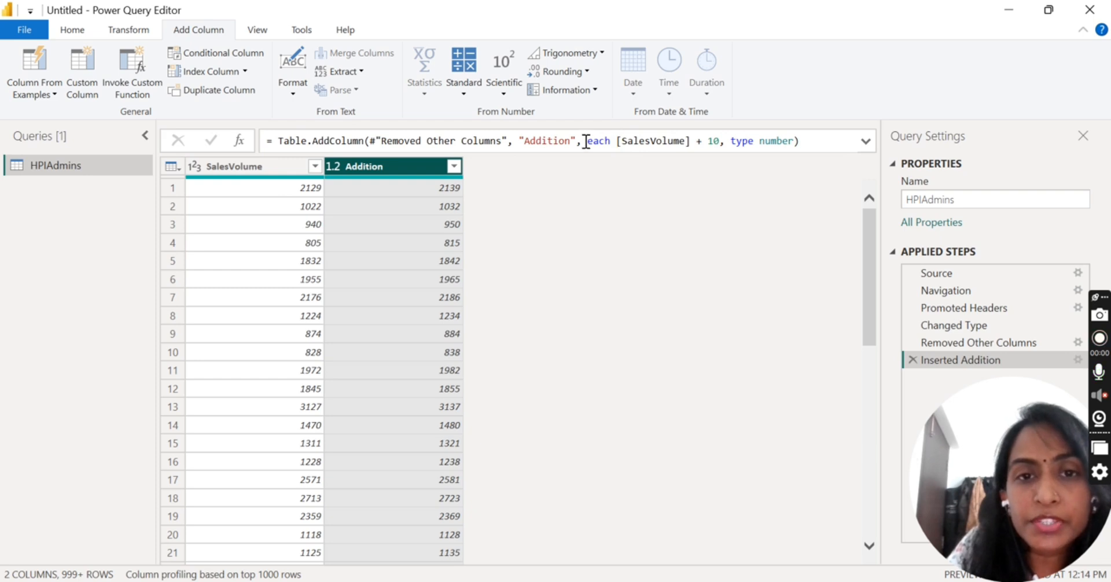
left_click_drag(586, 141, 613, 145)
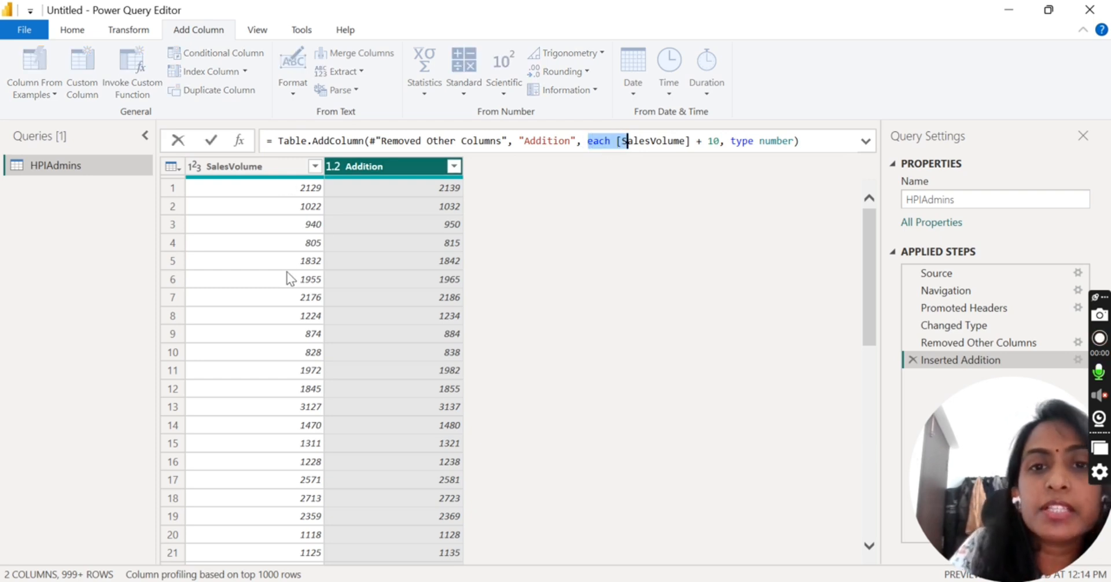
left_click(639, 183)
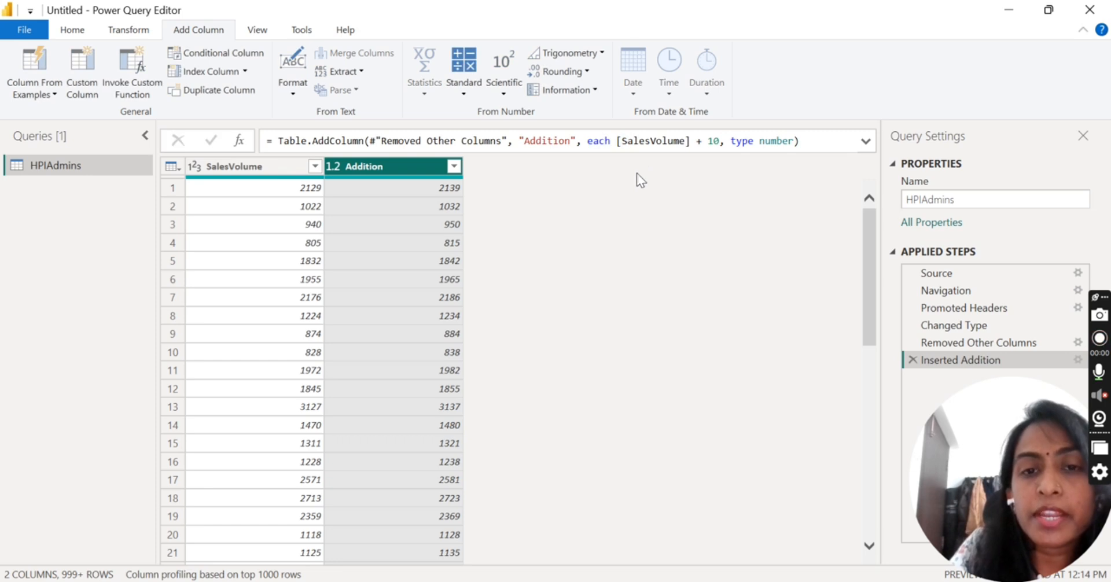
left_click_drag(696, 141, 727, 142)
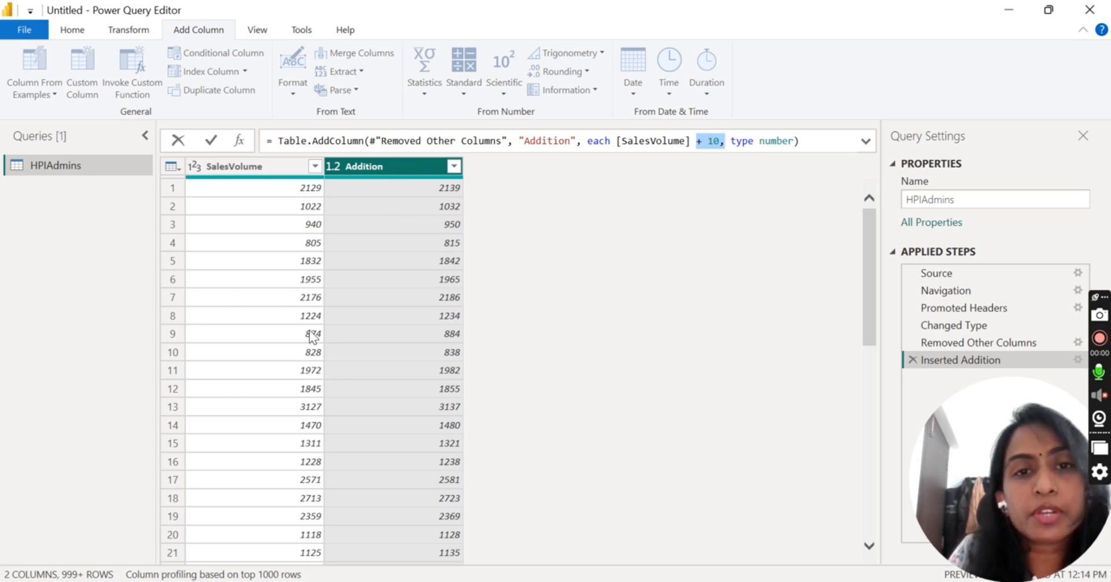
left_click(636, 297)
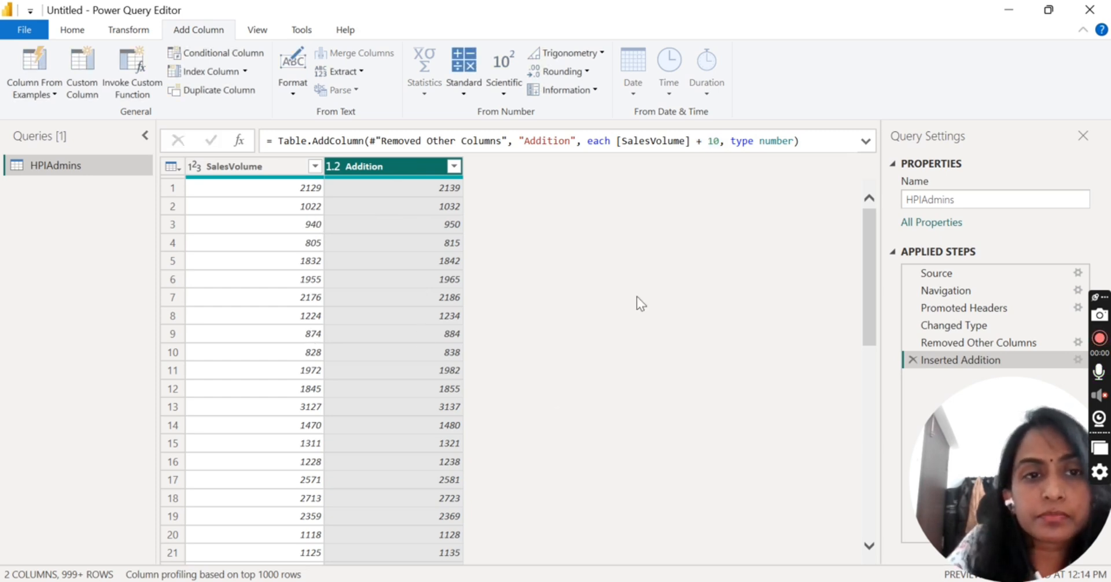
left_click(250, 166)
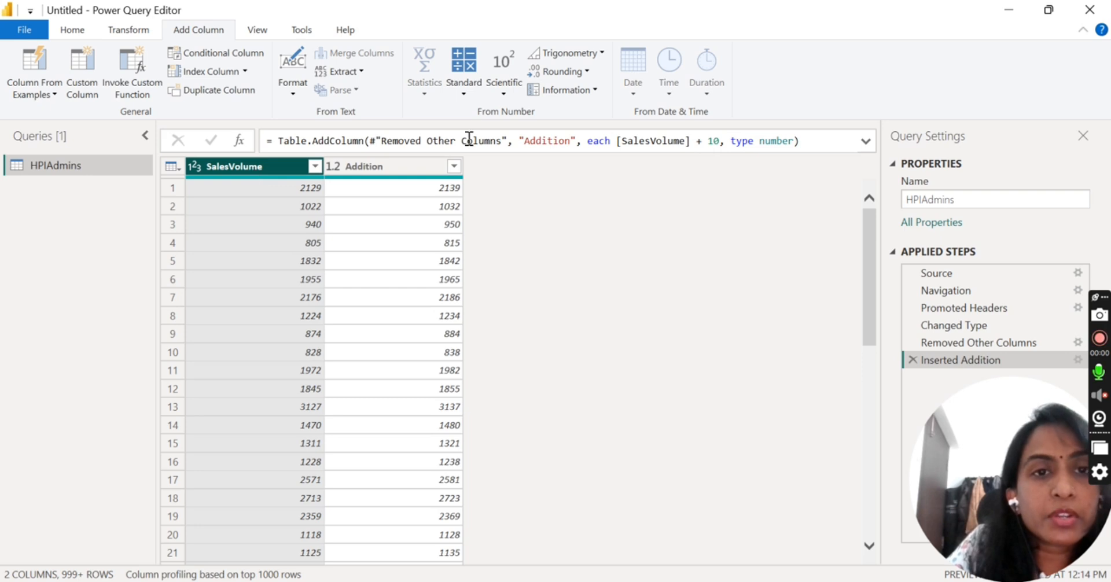
left_click(464, 100)
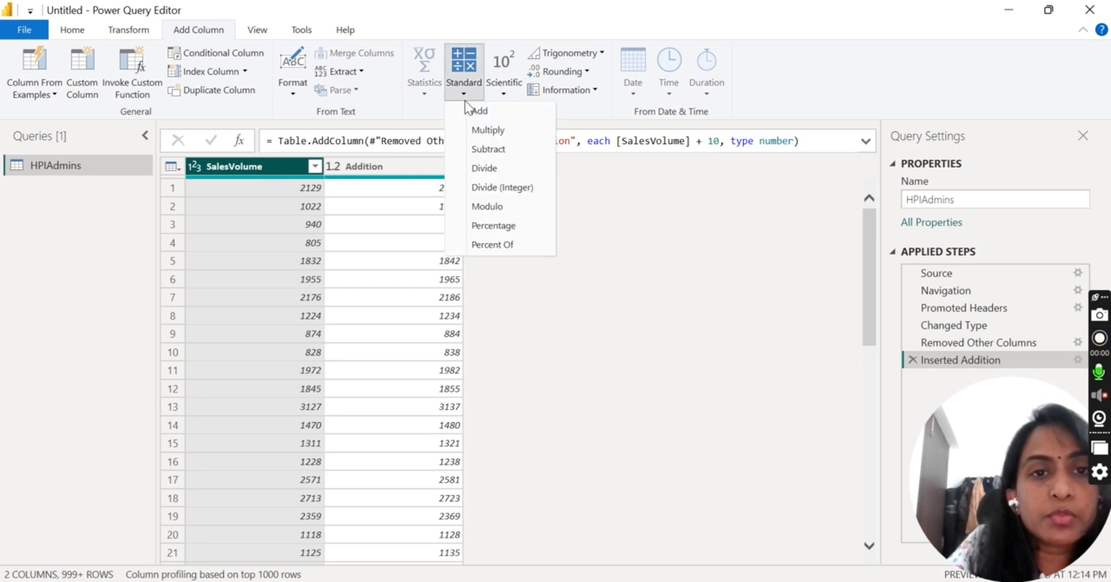
left_click(492, 132)
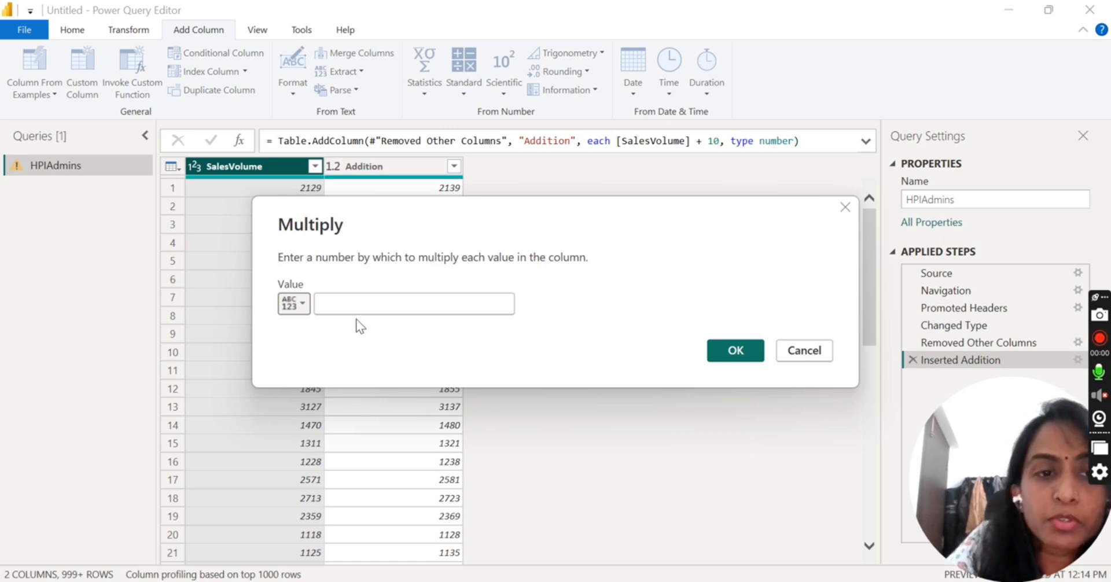
left_click(353, 300)
type("2")
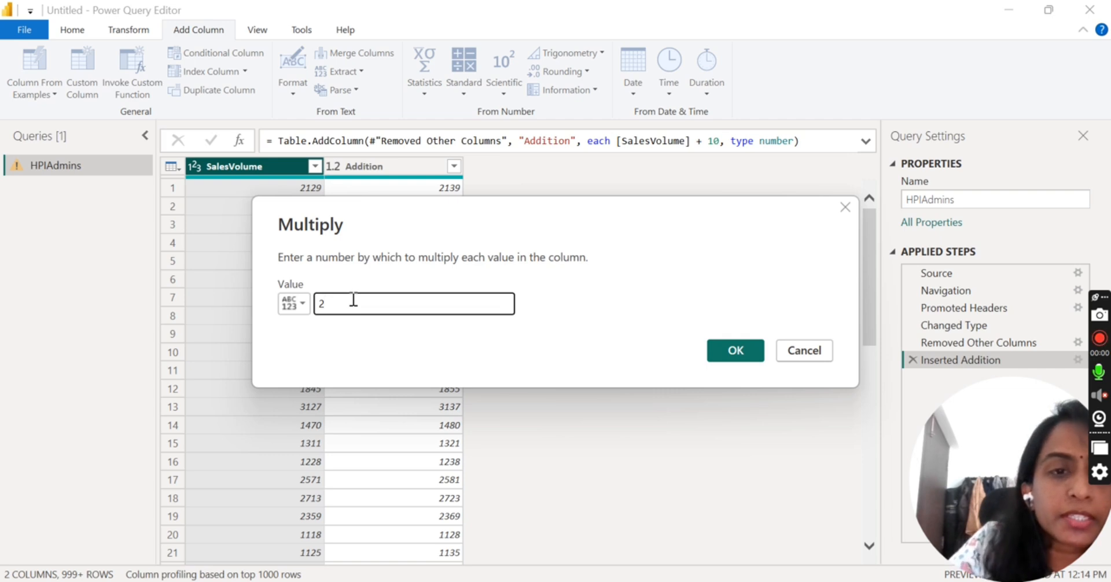
left_click(801, 349)
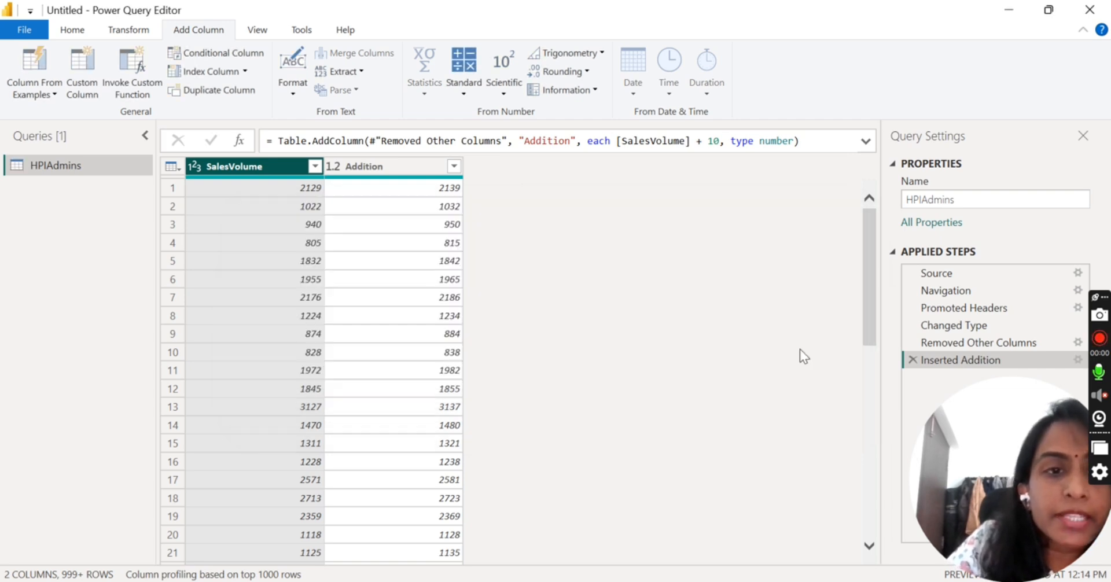
left_click(314, 192)
left_click(397, 191)
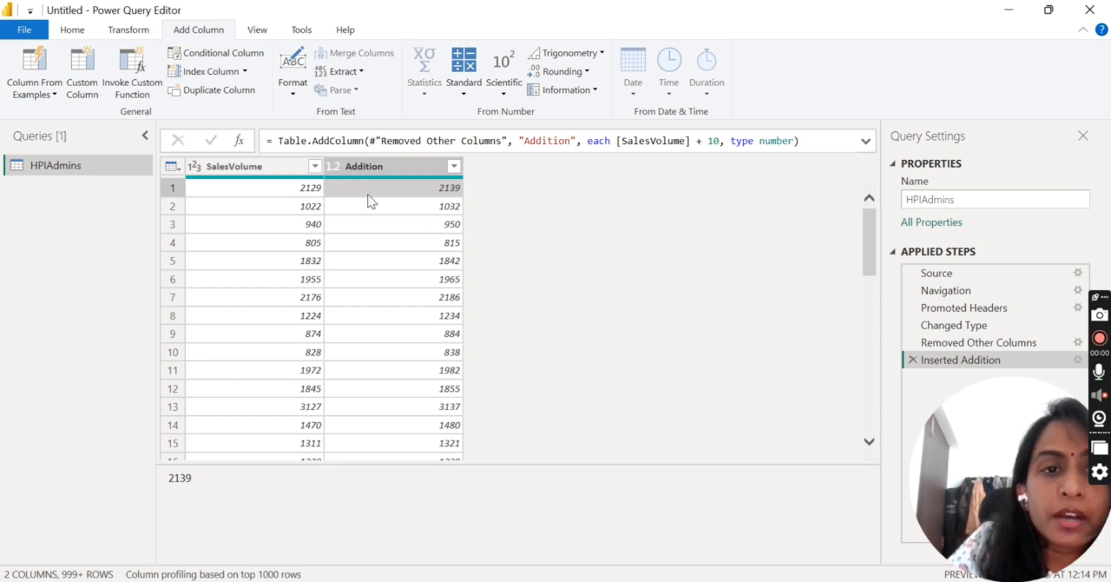
- Insert a new column that multiplies each SalesVolume value by an entered value of 2, and inspect its formula
left_click(278, 165)
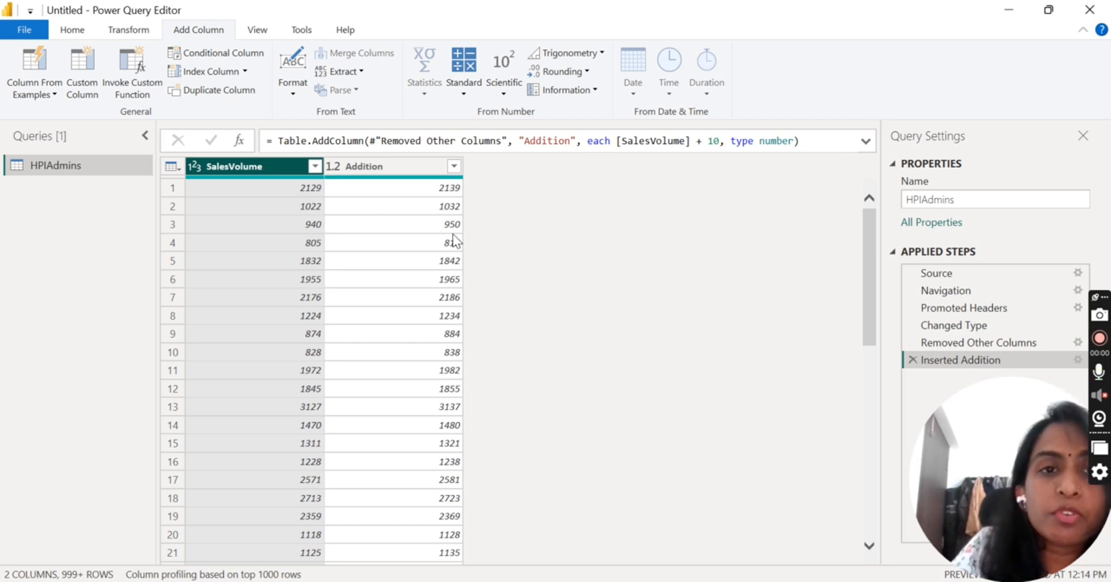
left_click(462, 95)
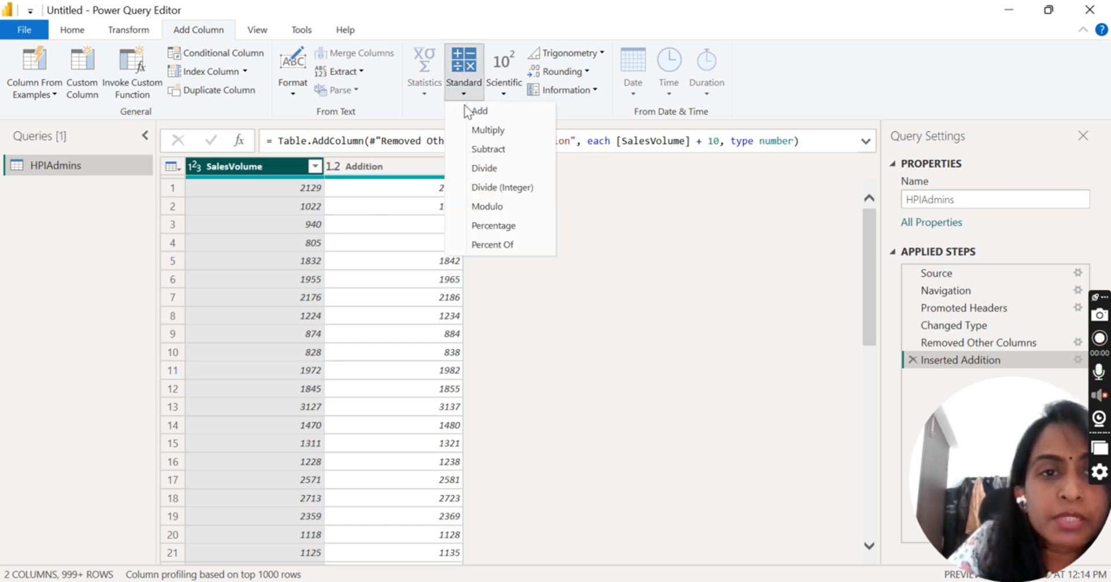
left_click(485, 131)
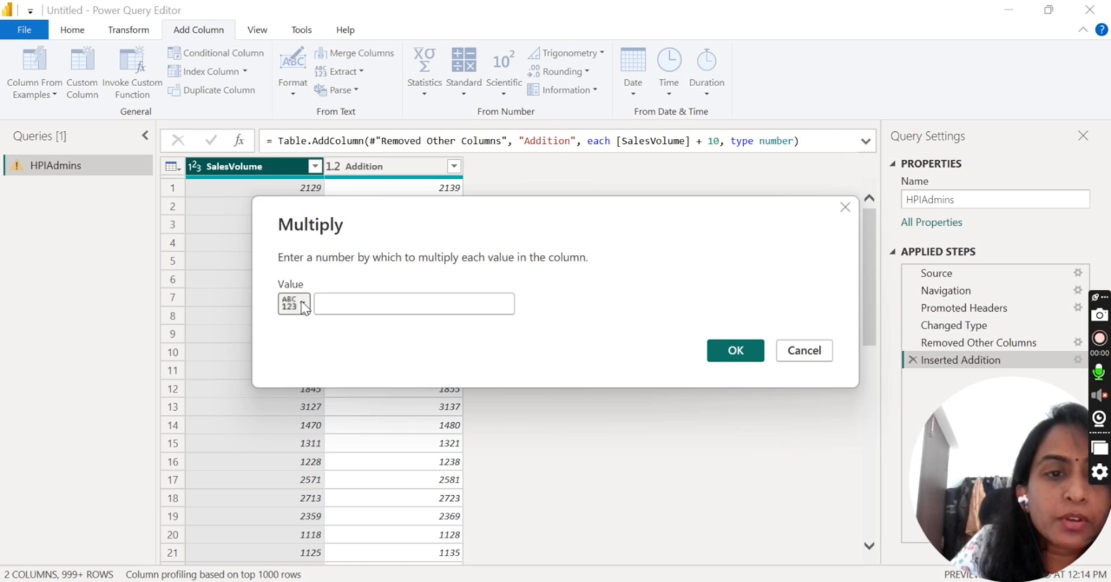
left_click(302, 305)
left_click(327, 329)
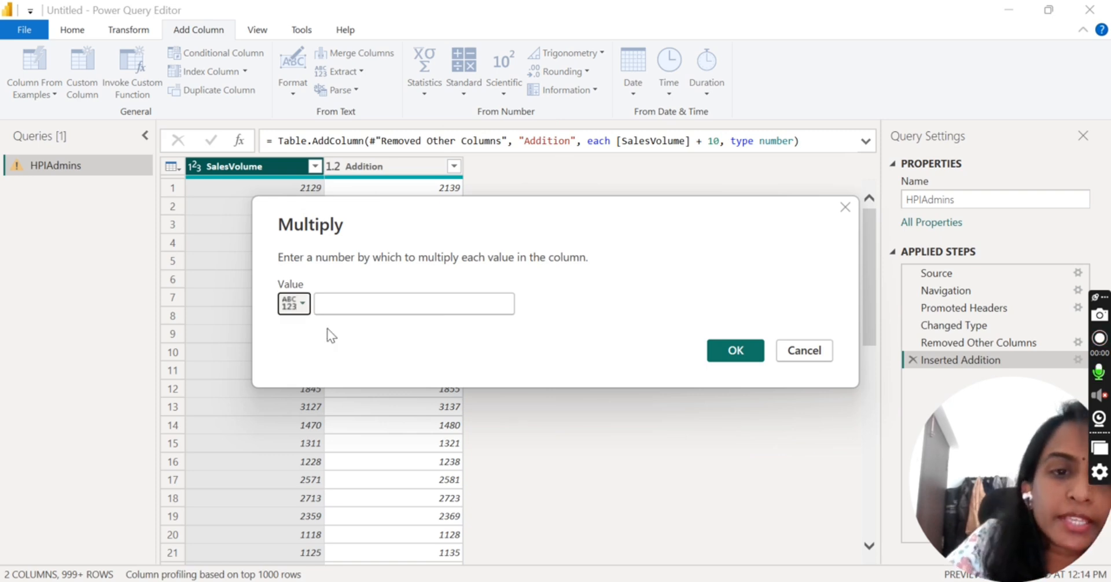
left_click(330, 303)
type("2")
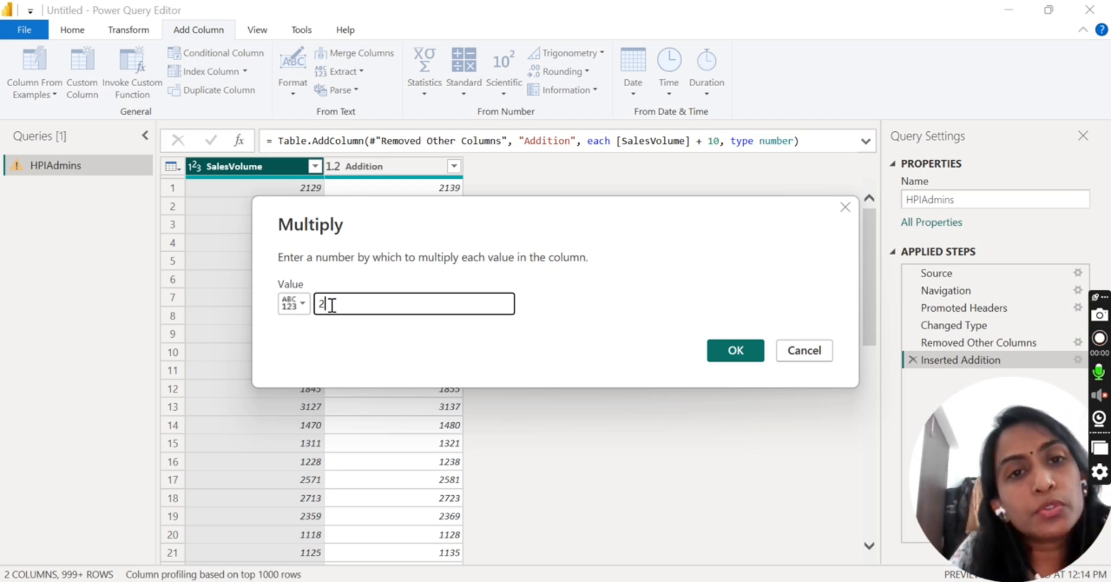
left_click(297, 306)
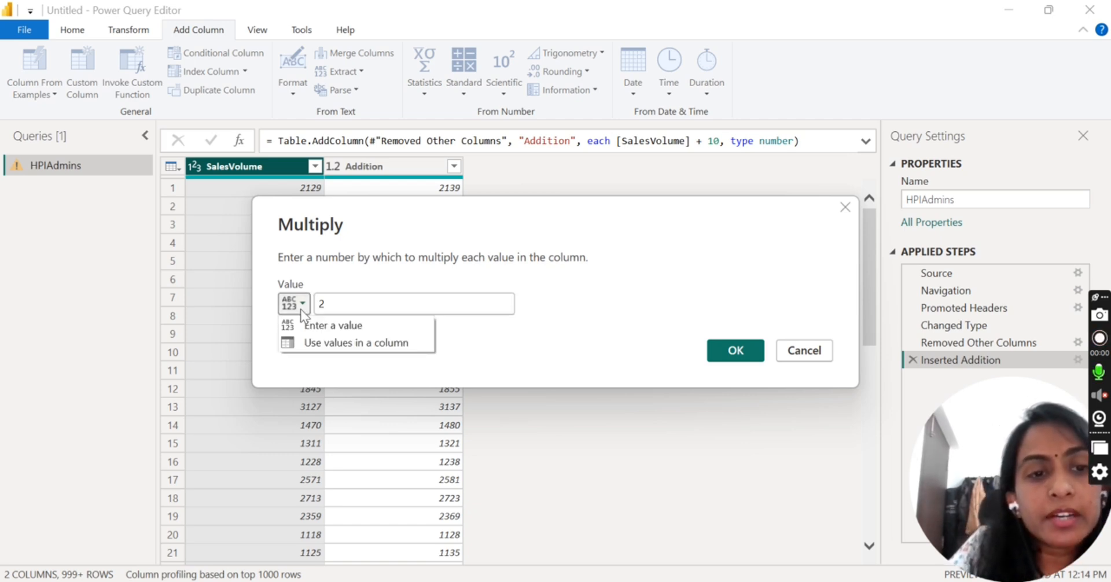
left_click(377, 344)
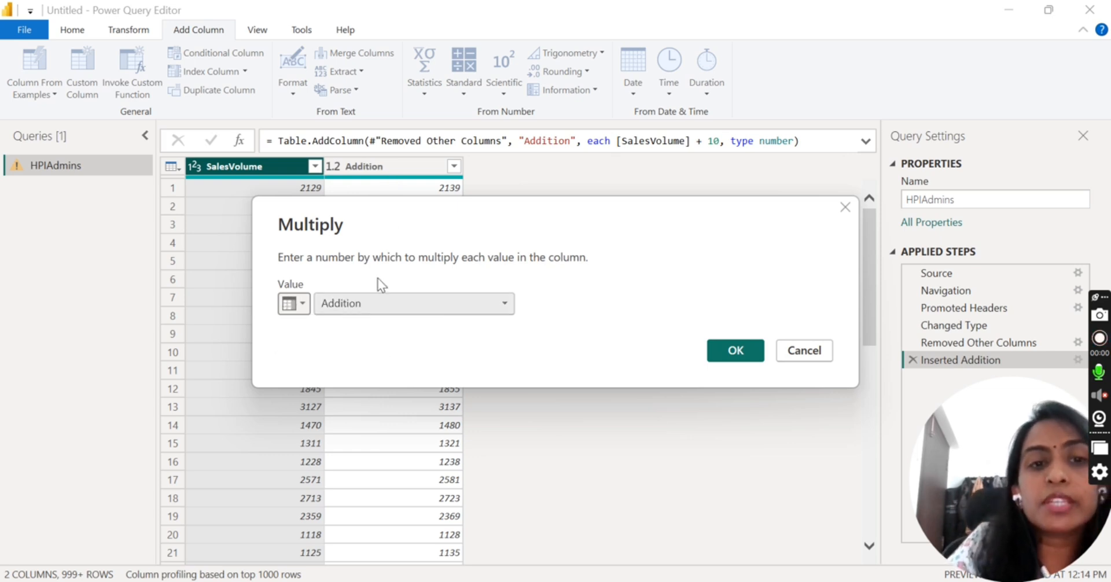
left_click_drag(407, 215, 662, 165)
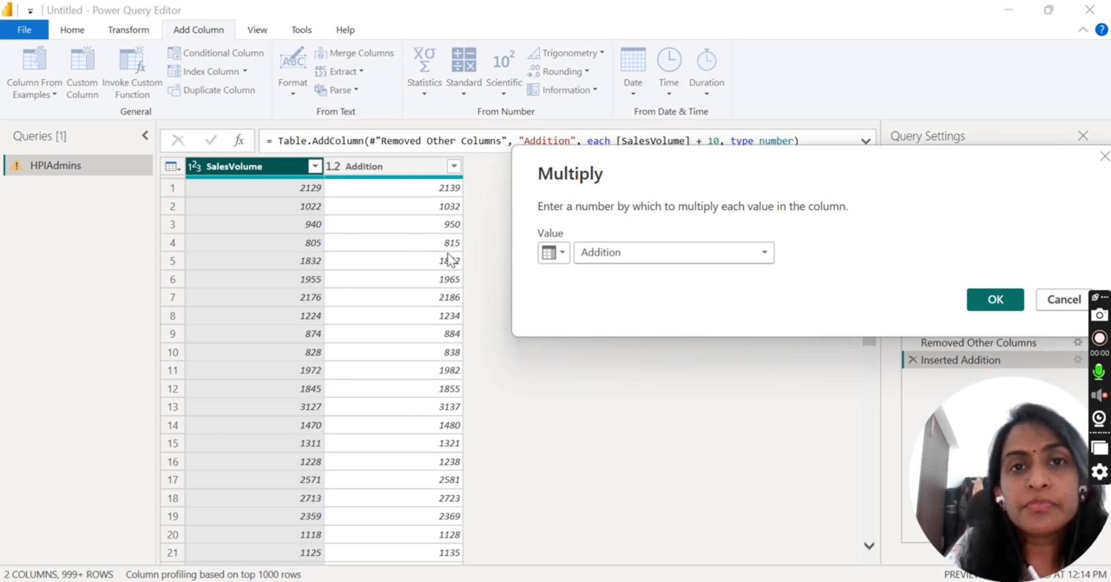
left_click(550, 254)
left_click(577, 279)
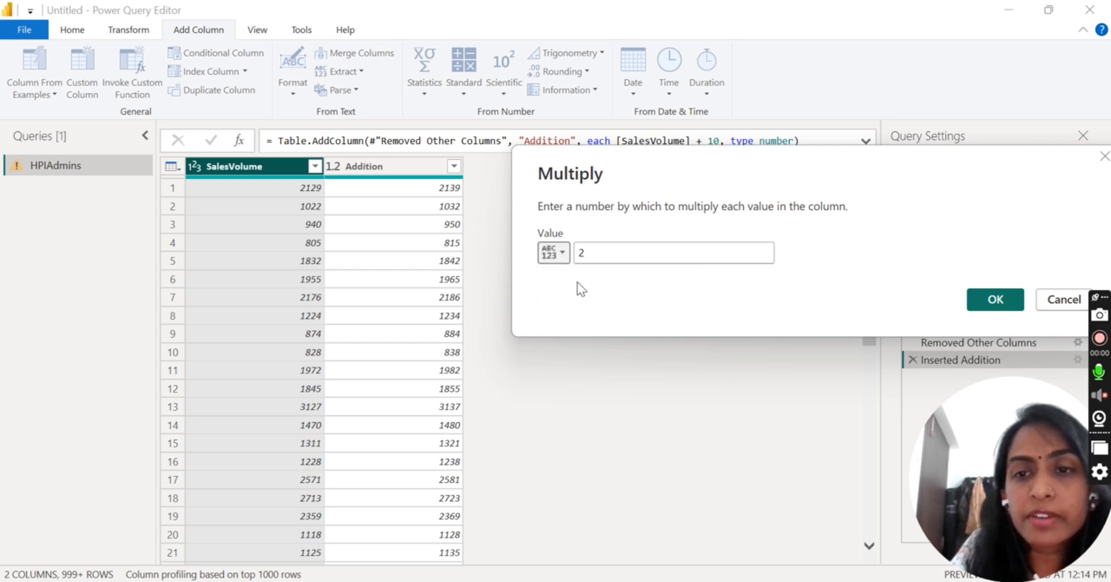
left_click(994, 300)
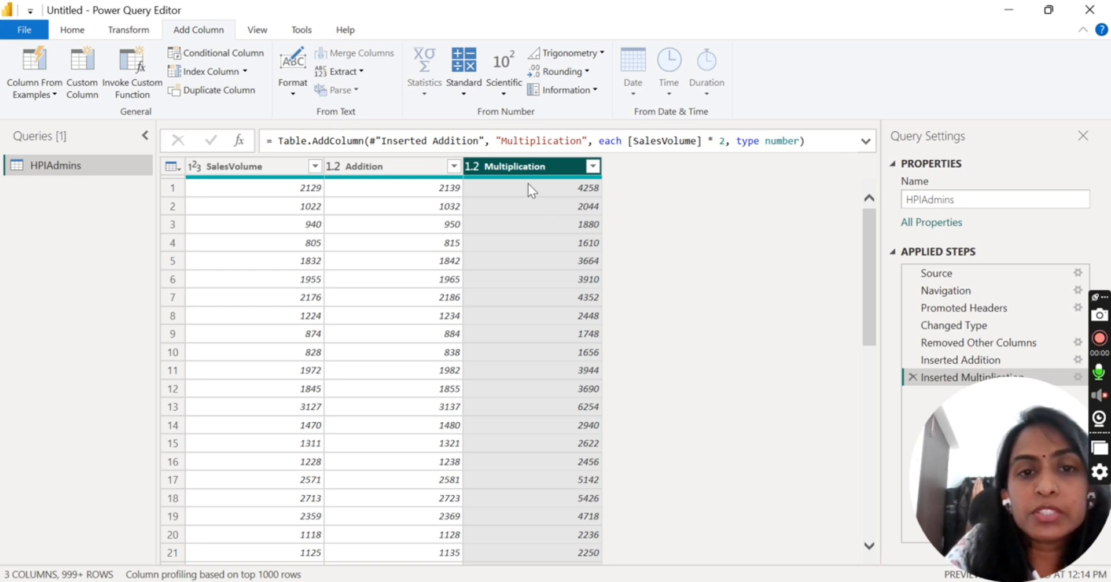
left_click(657, 141)
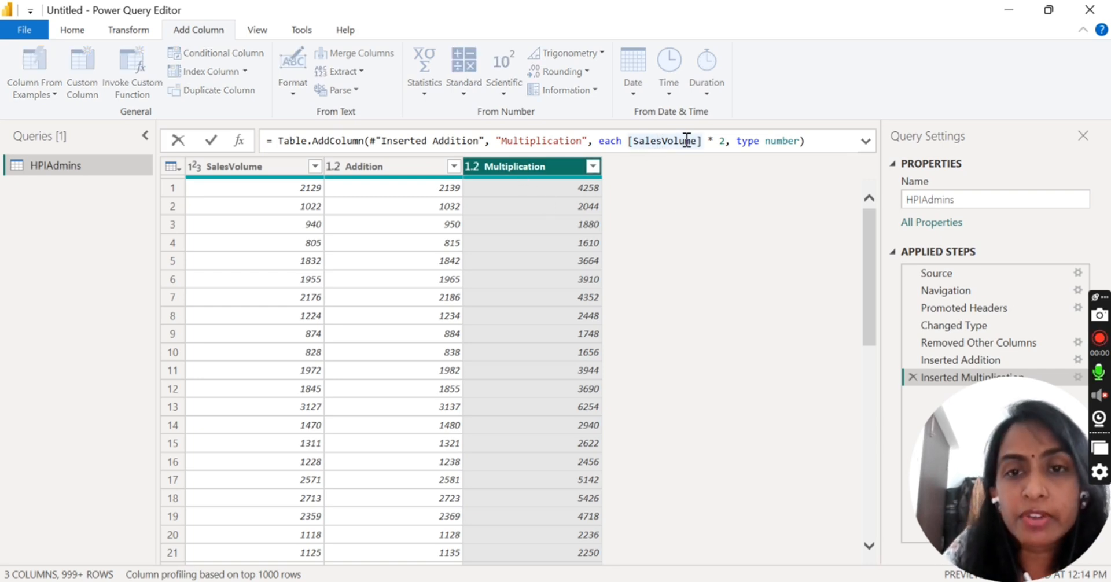
- Insert a new column that subtracts an entered value of 10 from each SalesVolume value, and inspect its formula
left_click(721, 142)
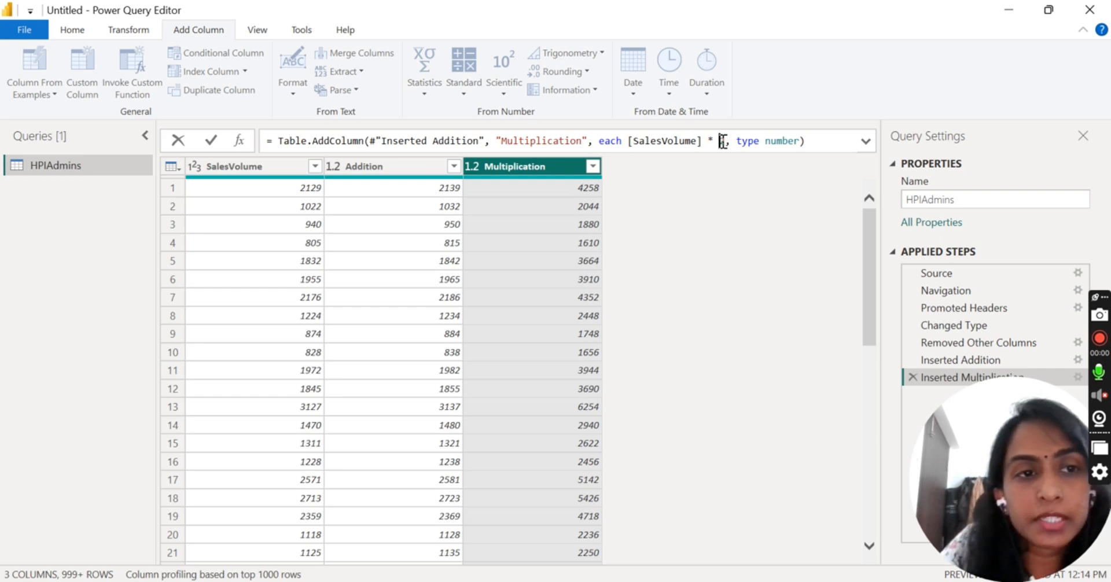
left_click(247, 170)
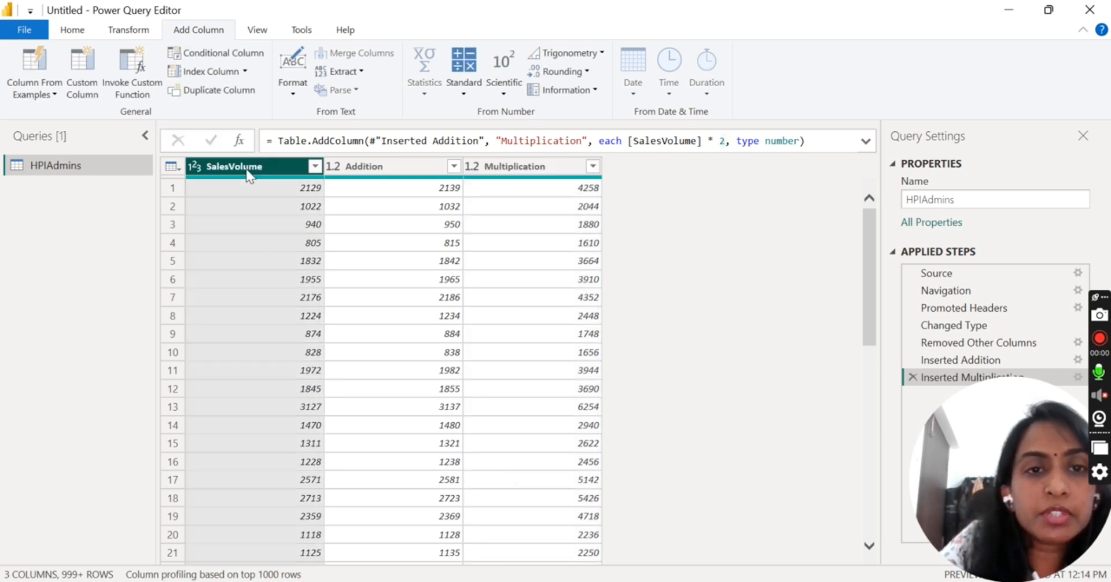
left_click(465, 94)
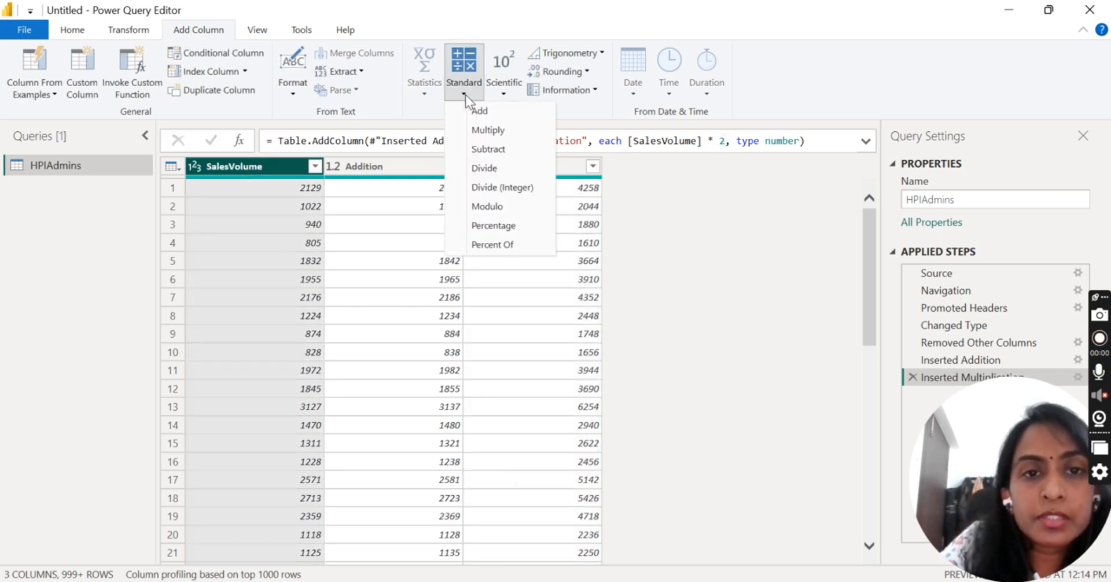
left_click(498, 152)
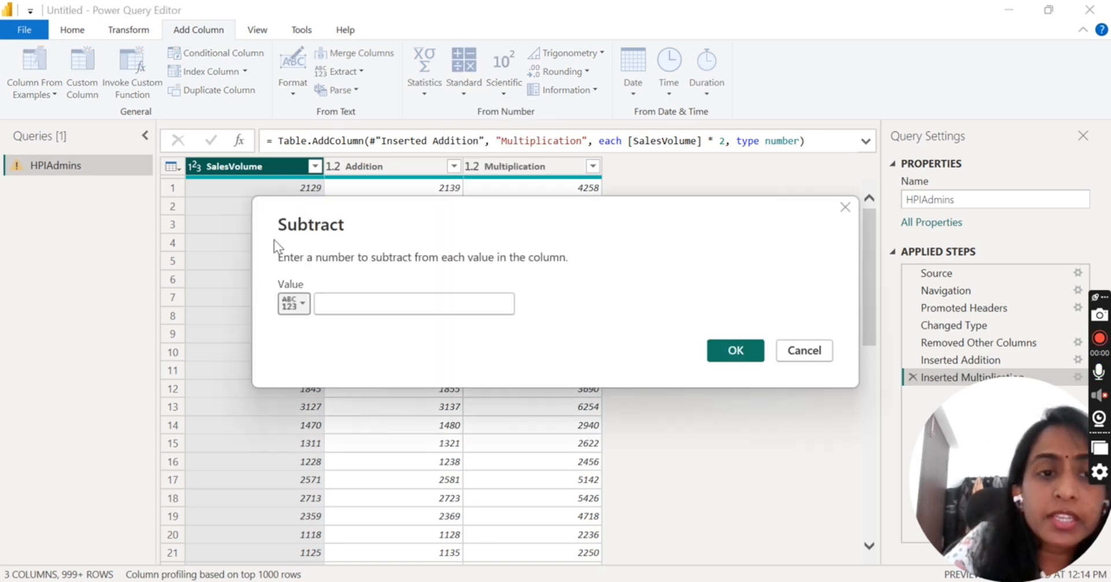
left_click(302, 304)
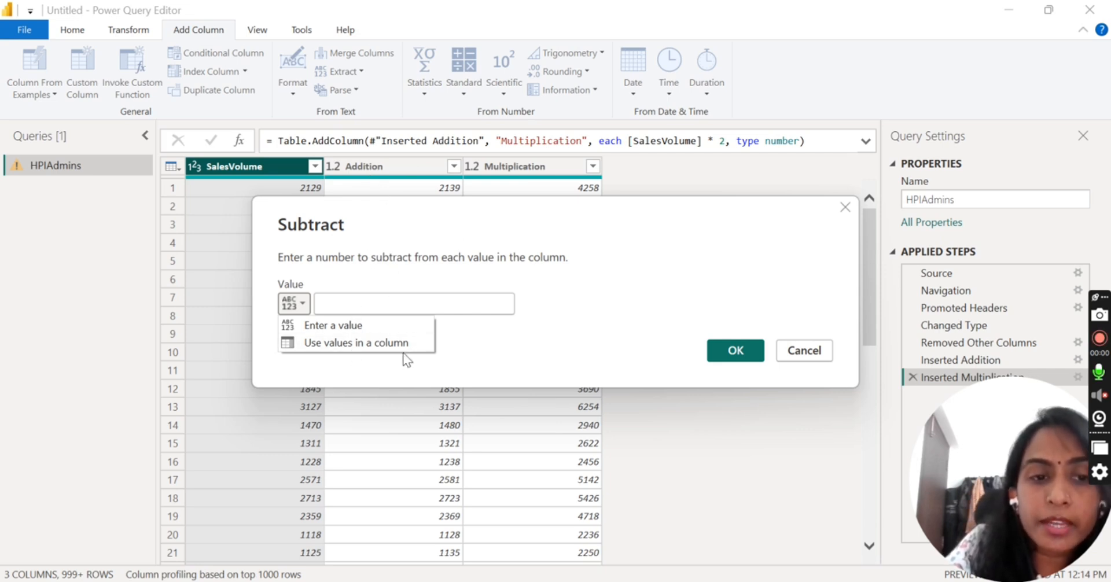
left_click(346, 322)
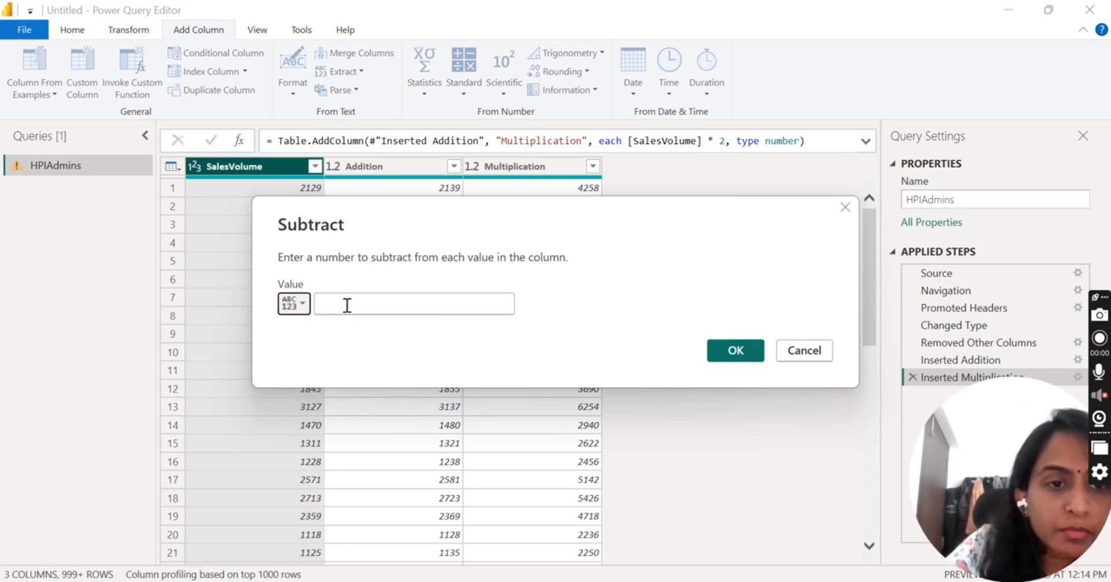
left_click(346, 306)
type("10")
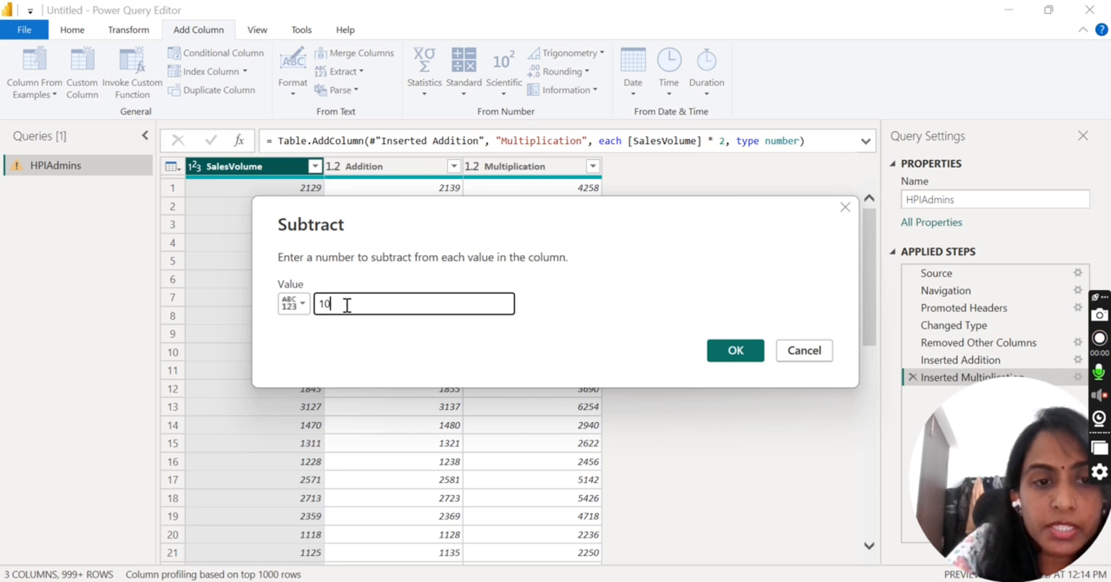
left_click(732, 350)
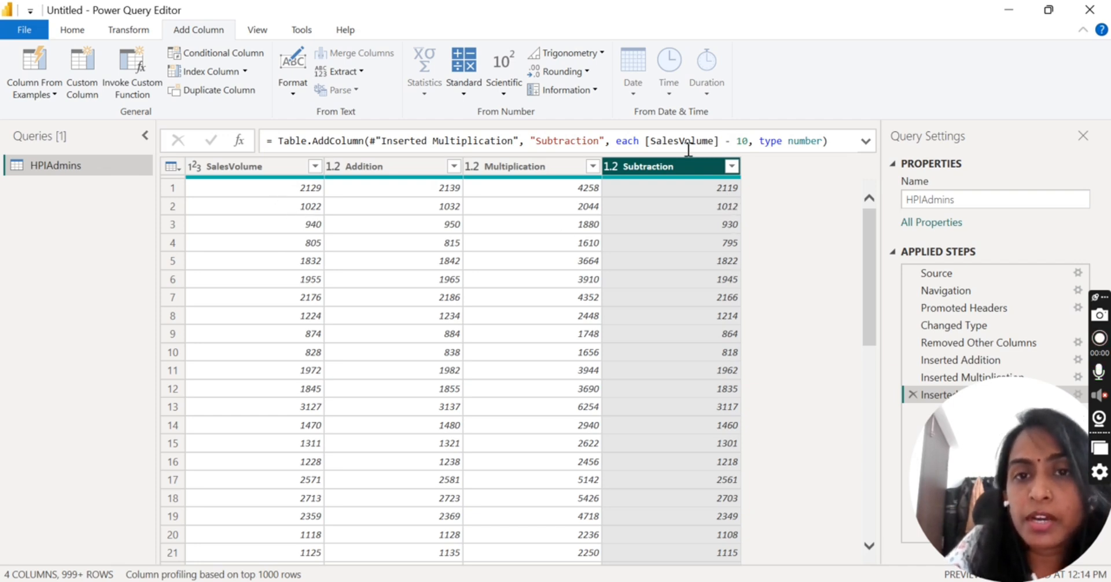
left_click(664, 141)
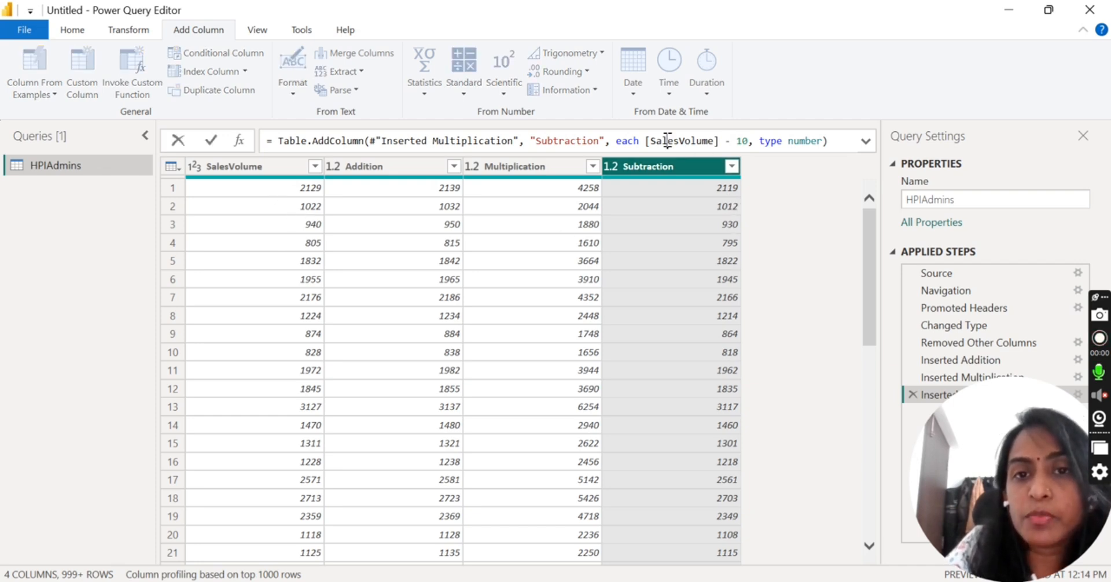
double_click(295, 167)
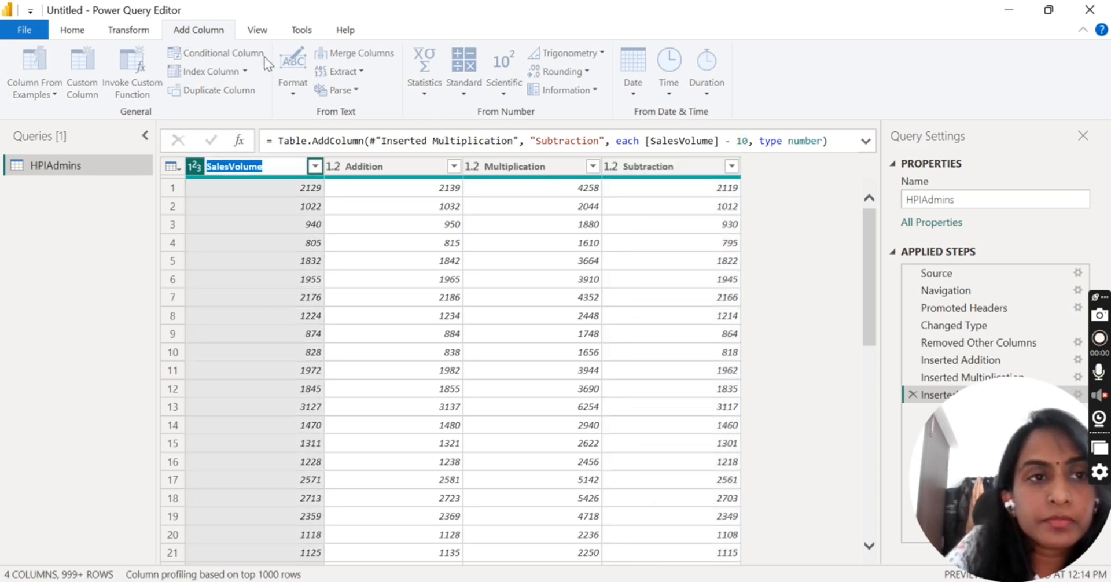
key("Return")
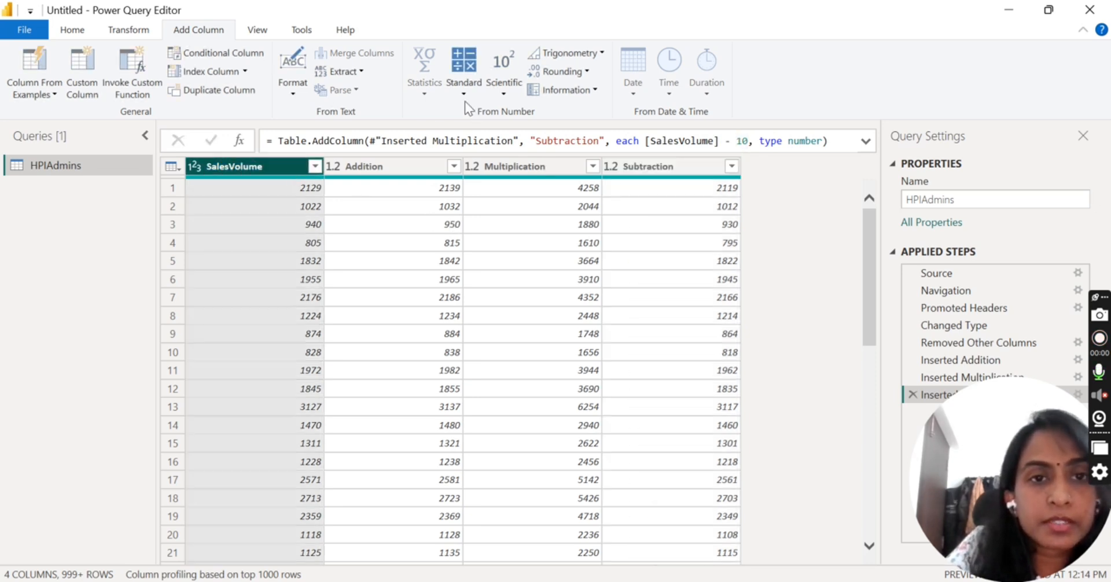
left_click(463, 93)
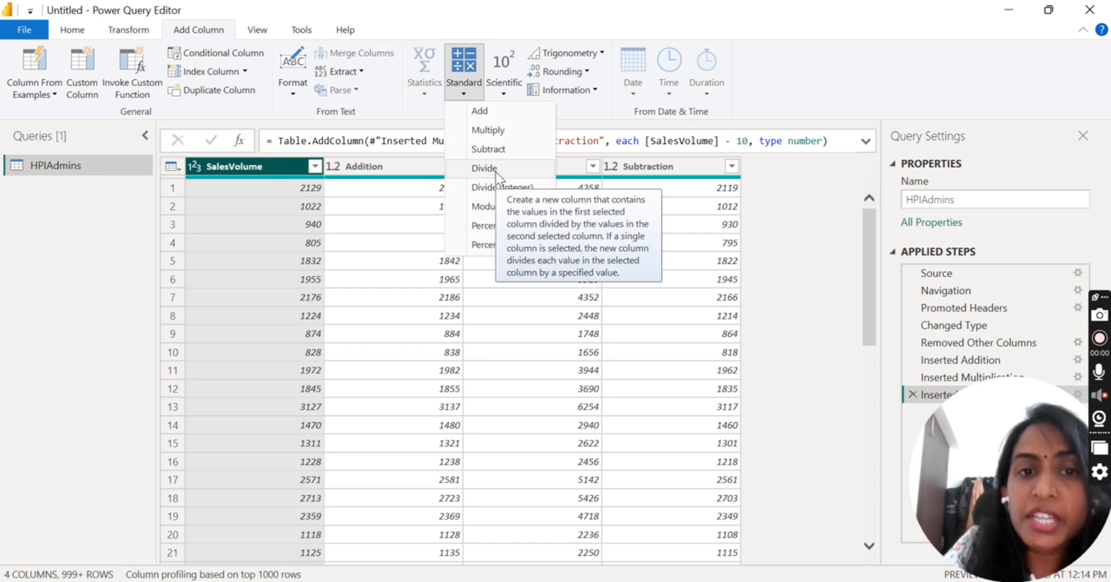
left_click(839, 276)
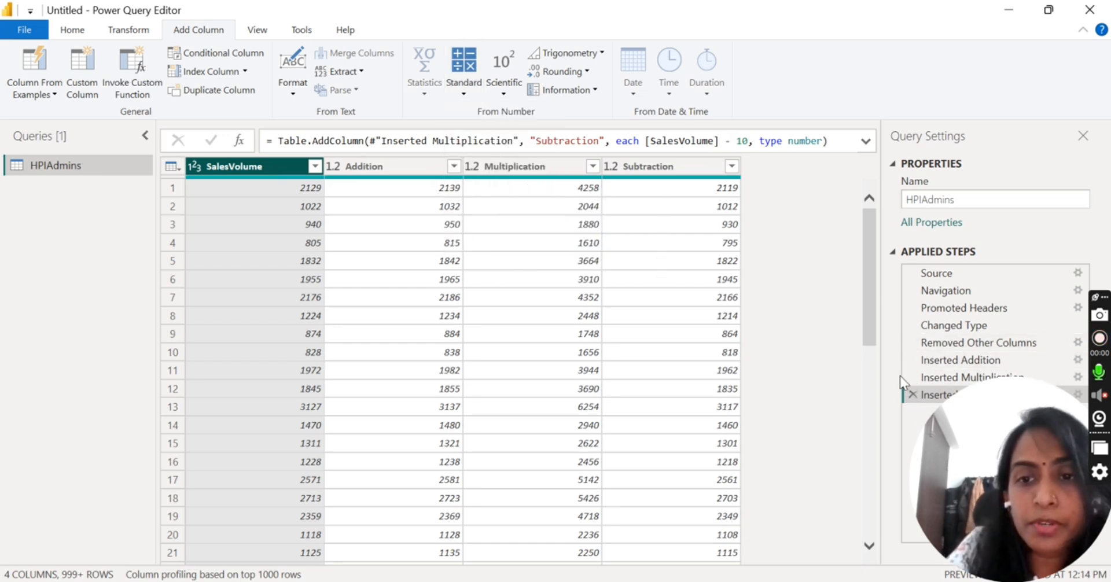
- Delete the Inserted Addition step from the query and remove the Multiplication and Subtraction columns
left_click(910, 359)
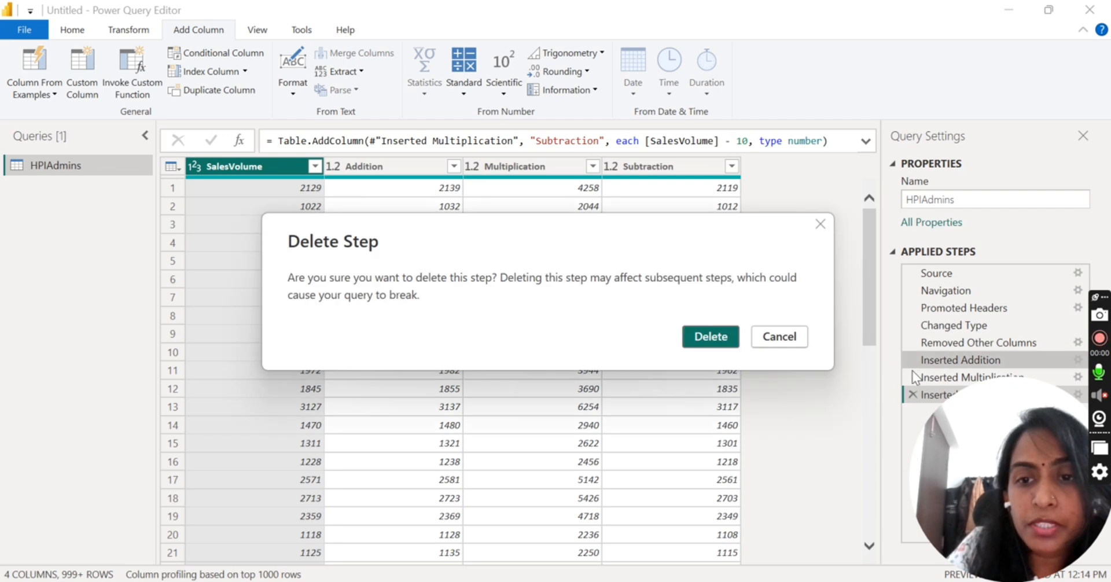
left_click(719, 346)
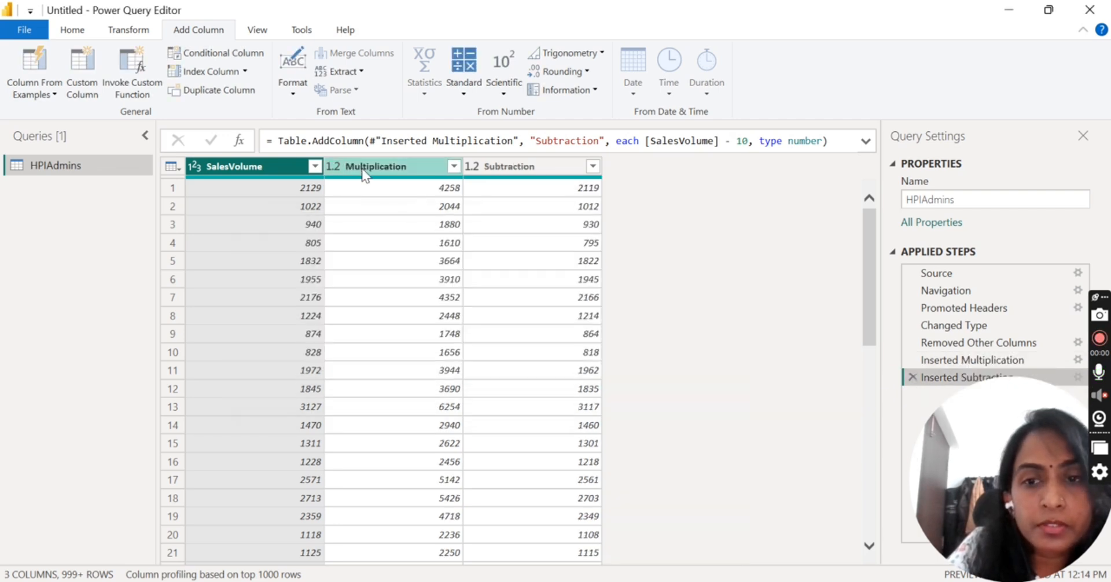
left_click(415, 181)
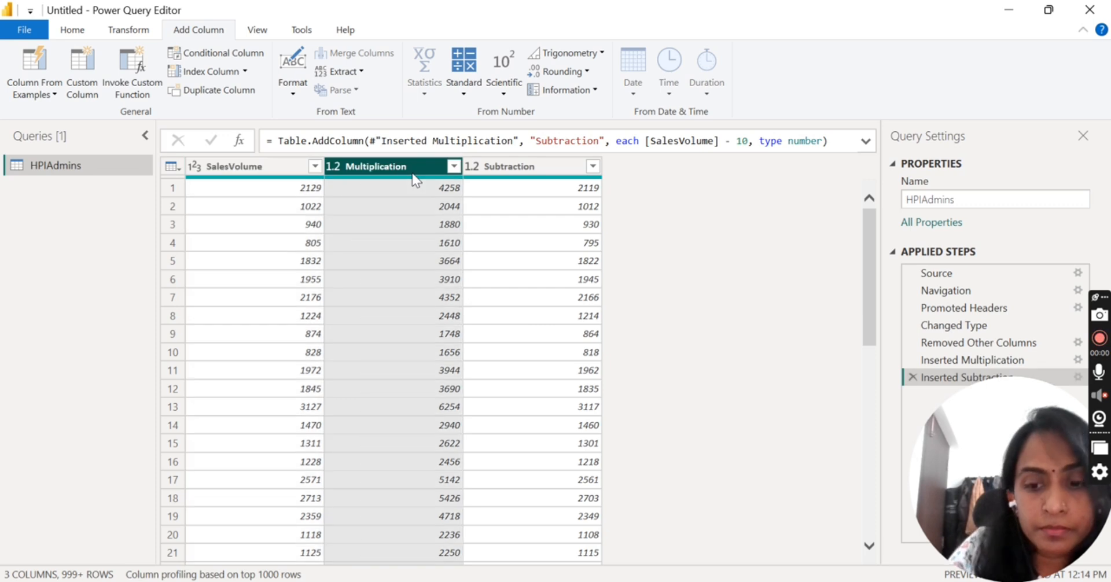
key("Delete")
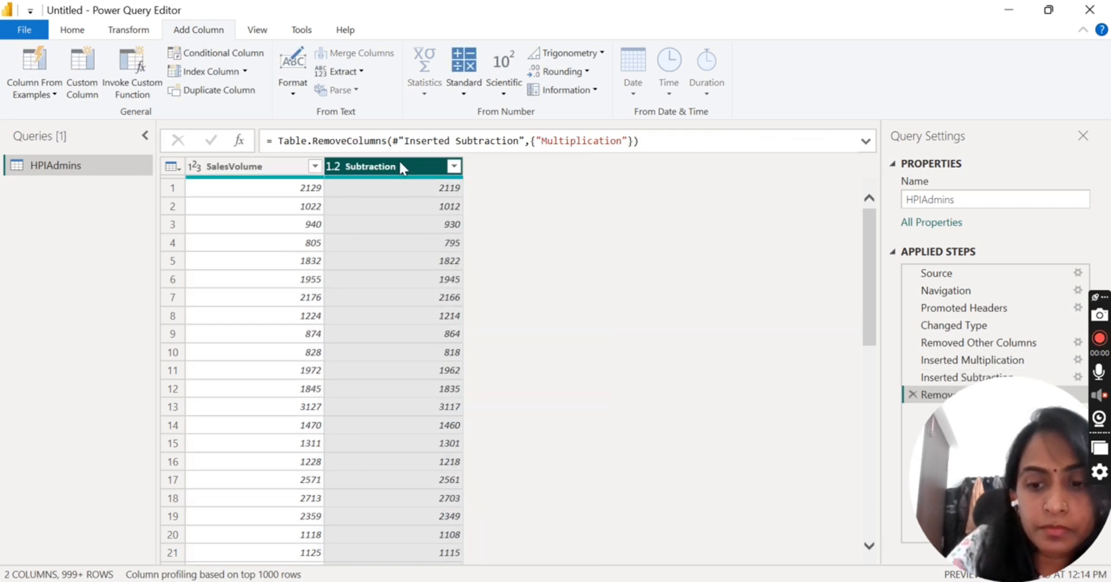
key("Delete")
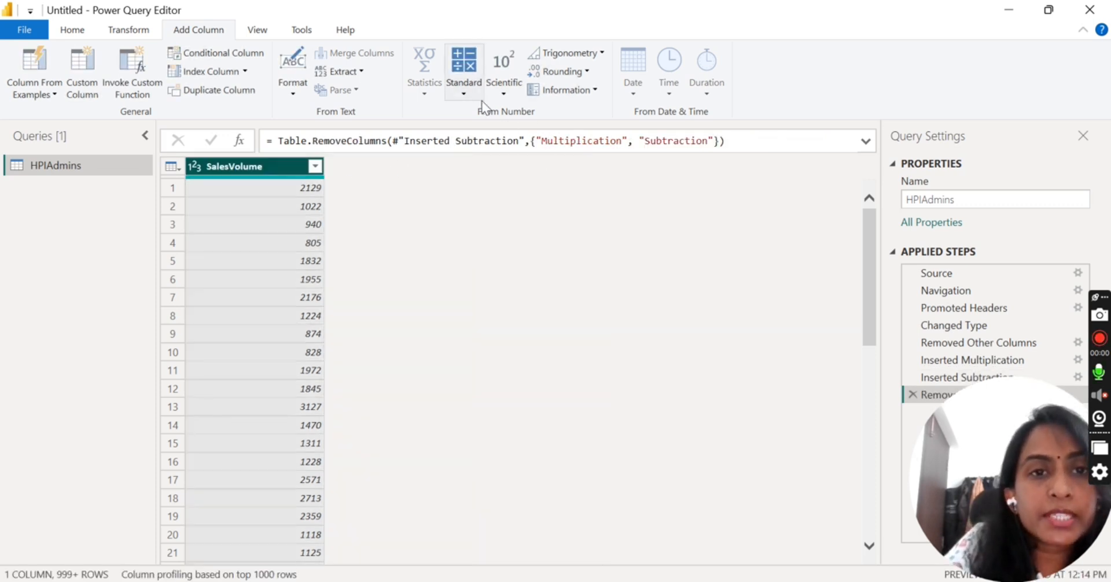
- Insert a new column that divides each SalesVolume value by 2
left_click(464, 92)
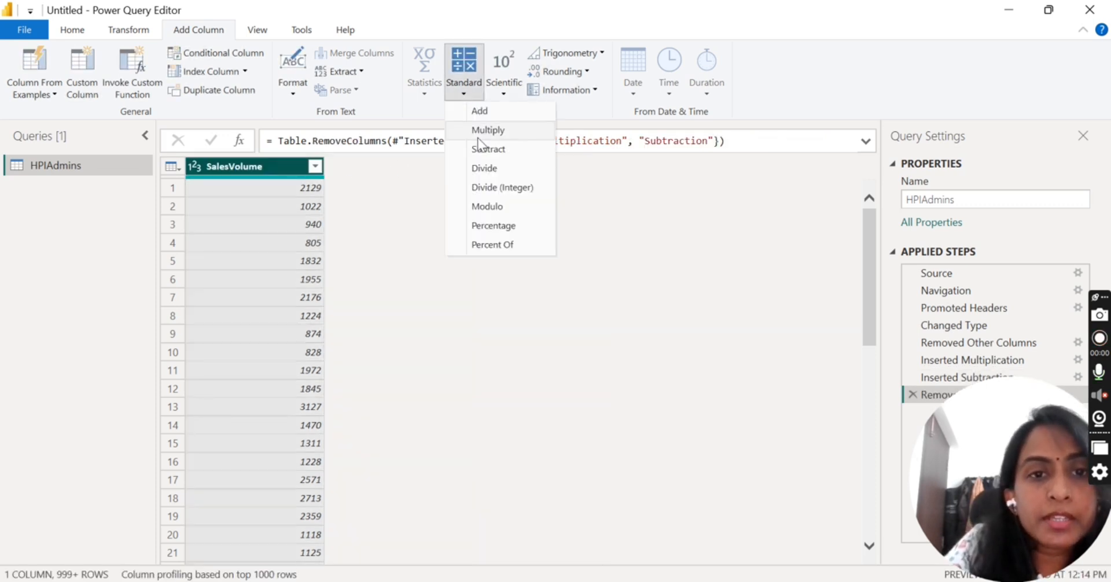
left_click(484, 168)
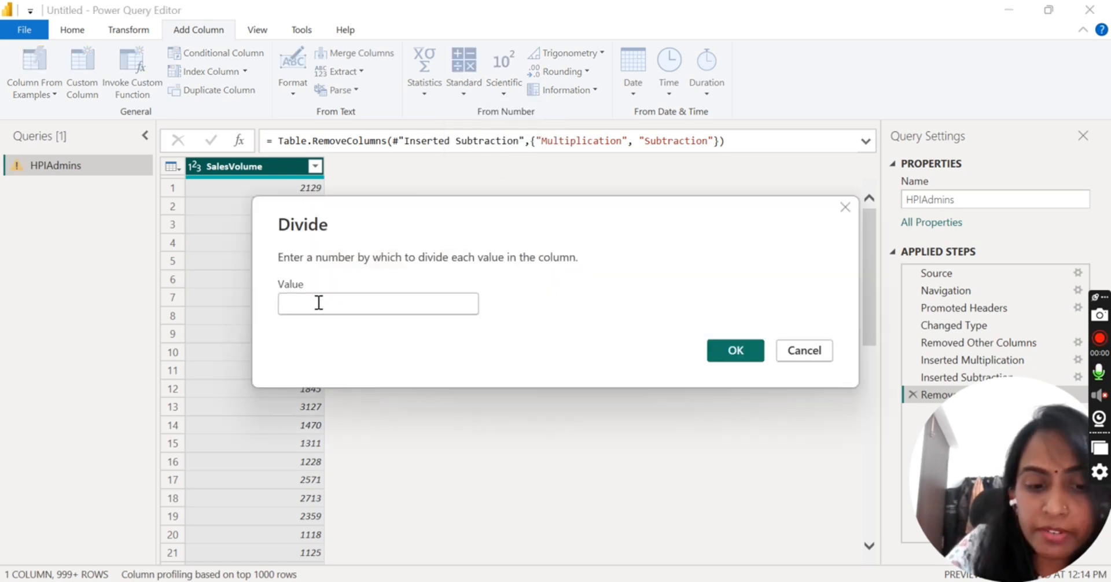
type("2")
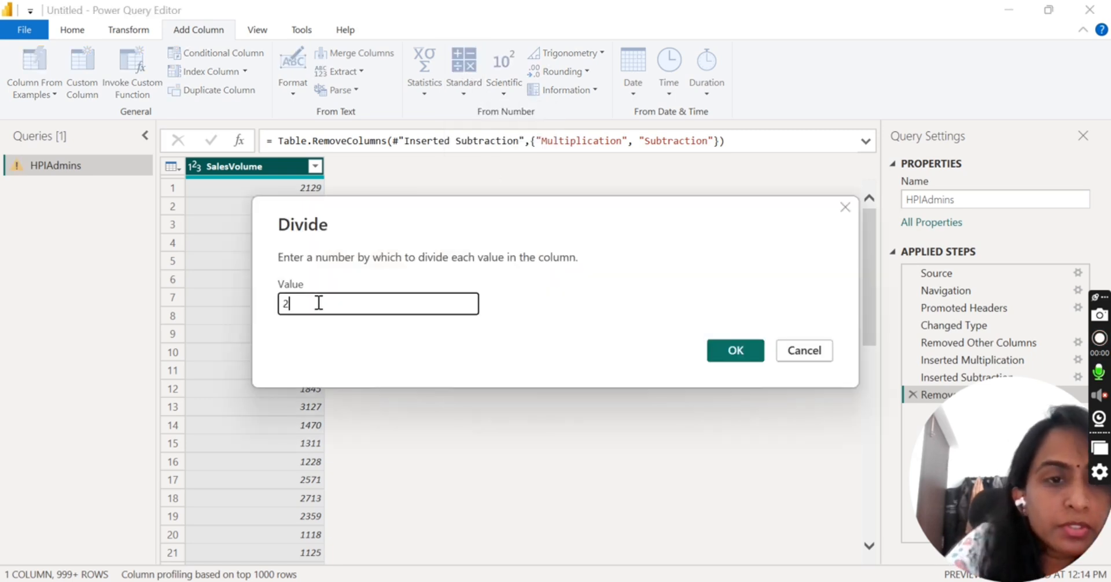
left_click(747, 360)
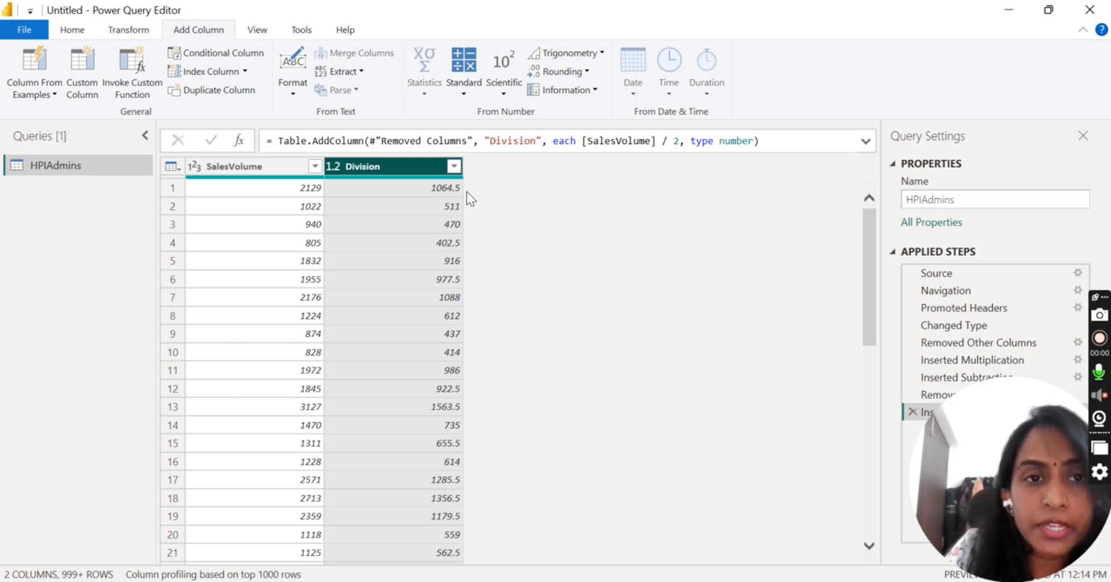
- Examine the first row's value in the Division column against its SalesVolume value
left_click(255, 168)
left_click(463, 92)
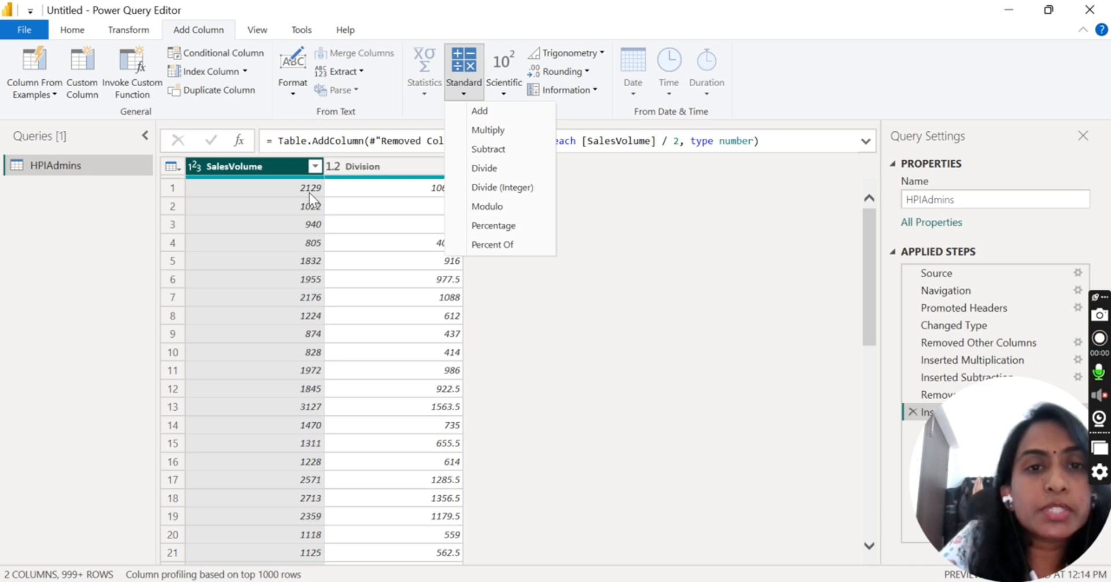
left_click(698, 261)
left_click(445, 188)
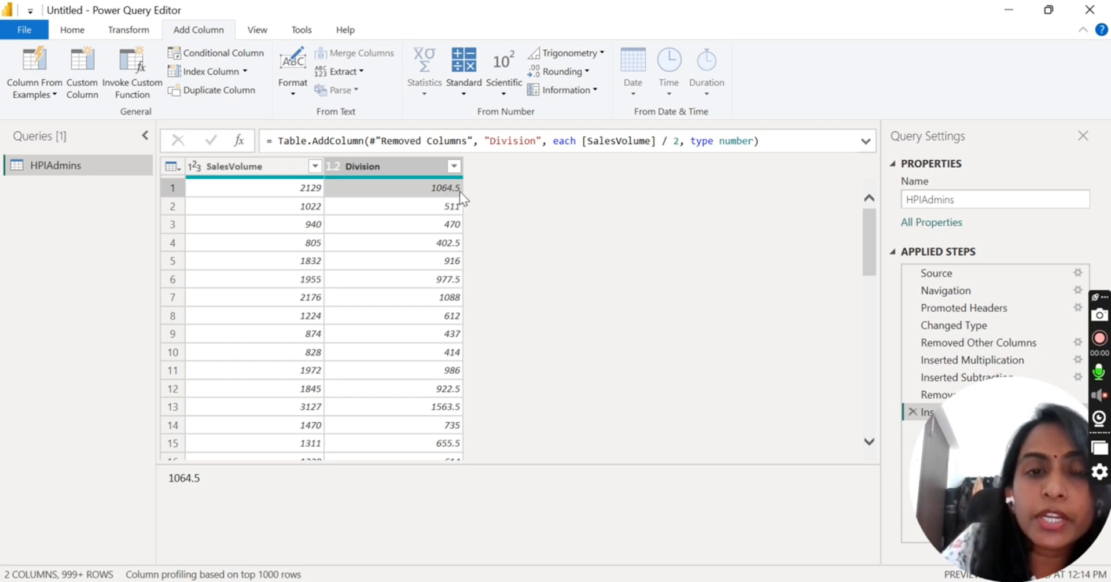
left_click(463, 86)
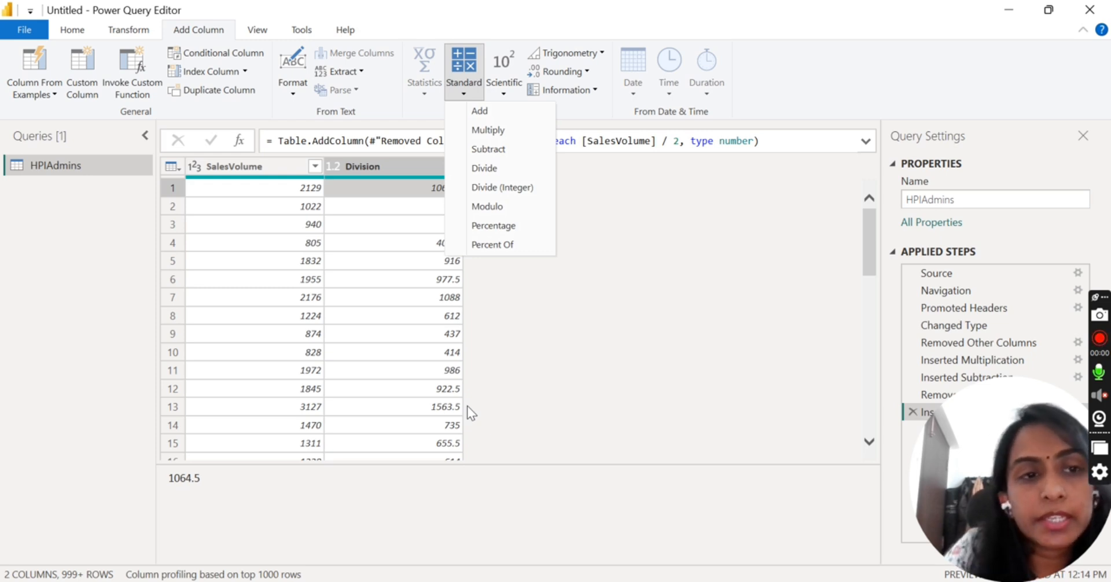
- Insert a new column that integer-divides each SalesVolume value by 2
left_click(267, 162)
left_click(267, 162)
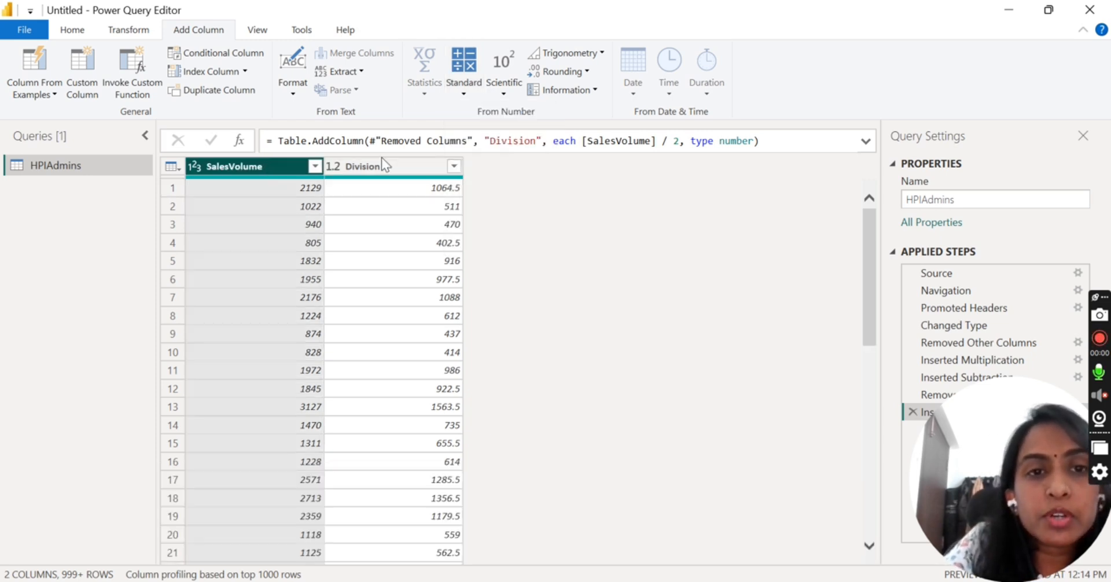
left_click(462, 90)
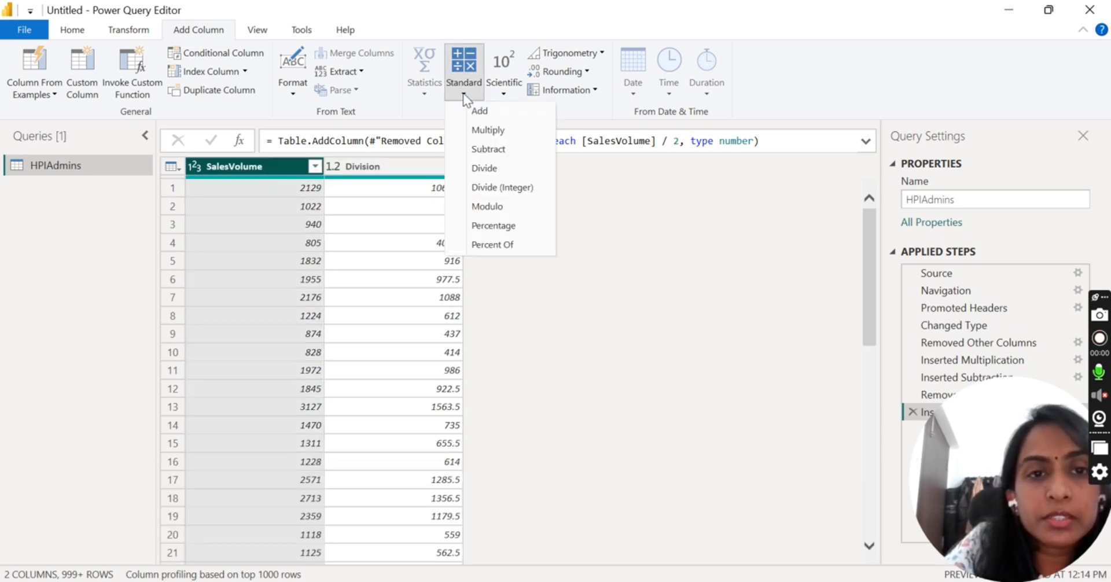
left_click(504, 187)
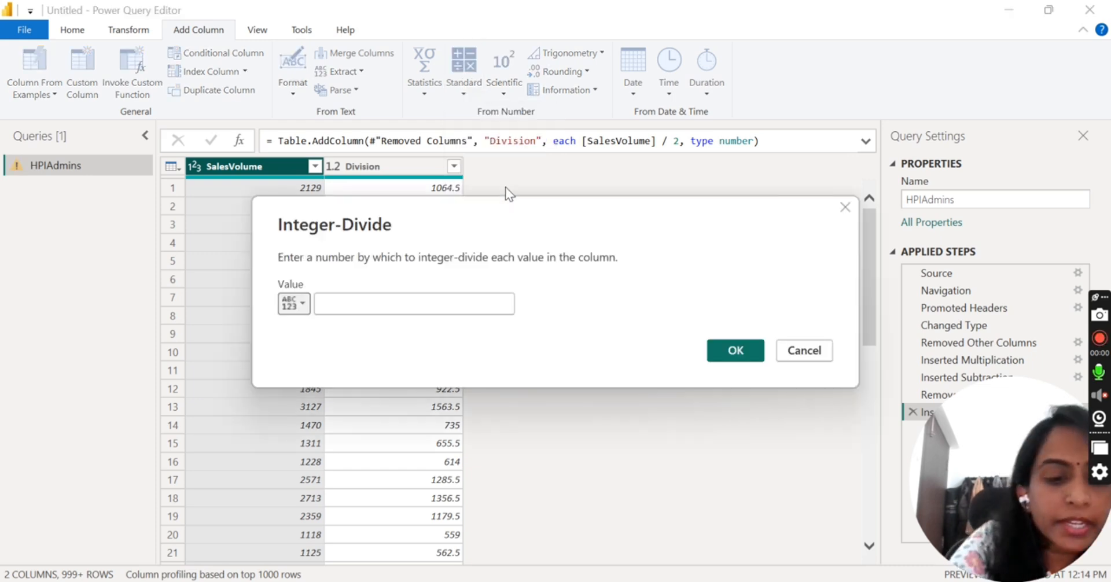
left_click(477, 303)
type("2")
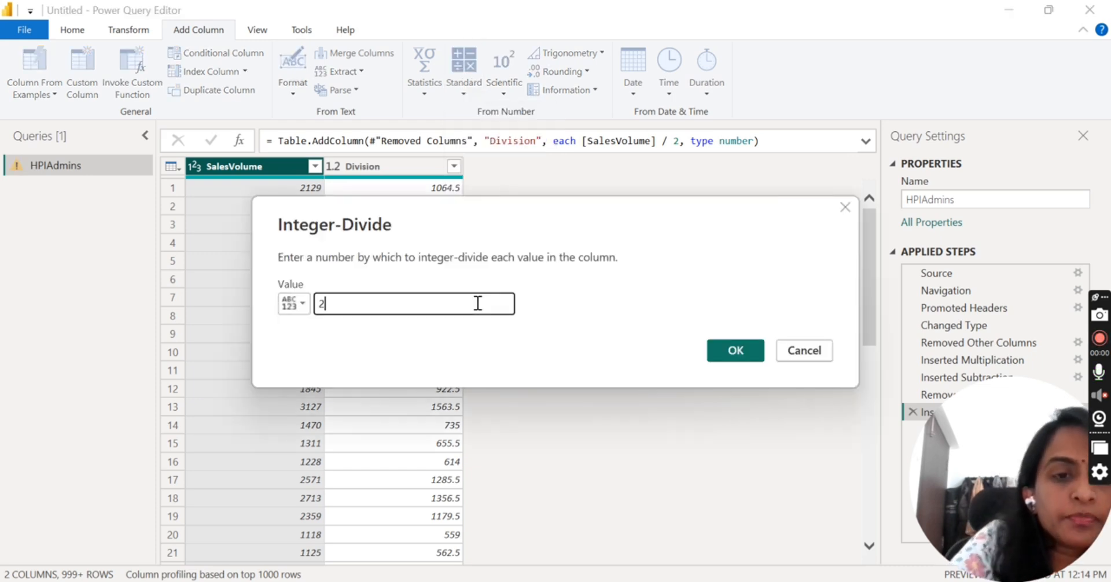
left_click(734, 350)
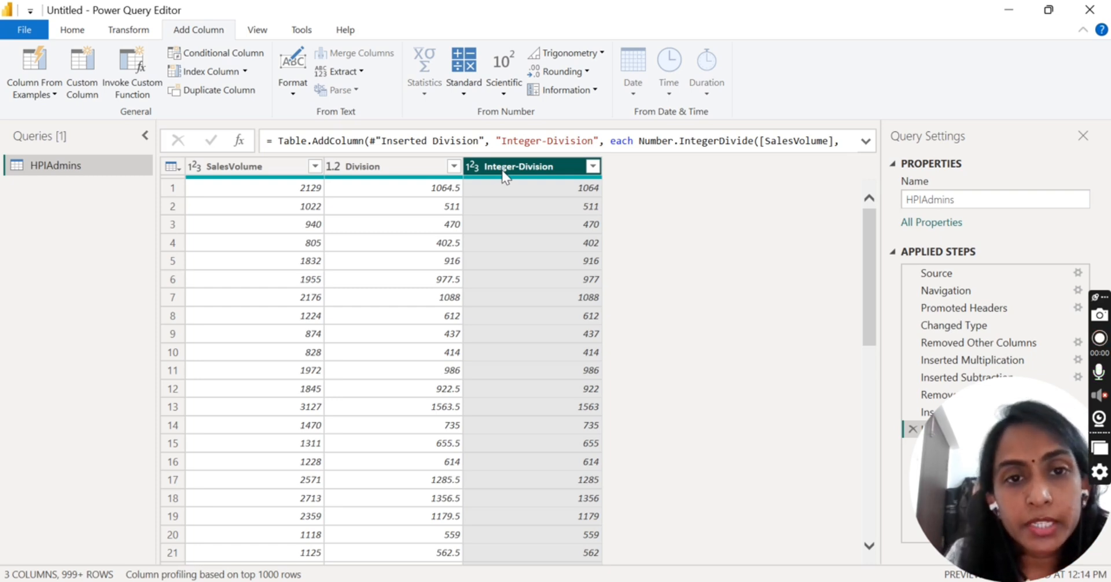
- Insert a Modulo column that gives the remainder of each SalesVolume value divided by 2
left_click(271, 172)
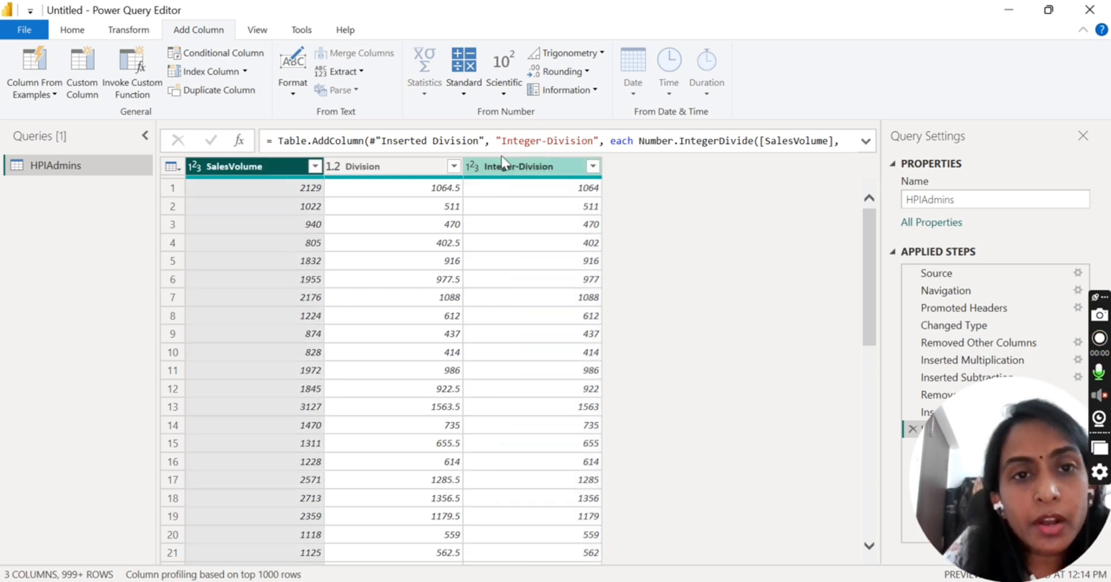
left_click(464, 92)
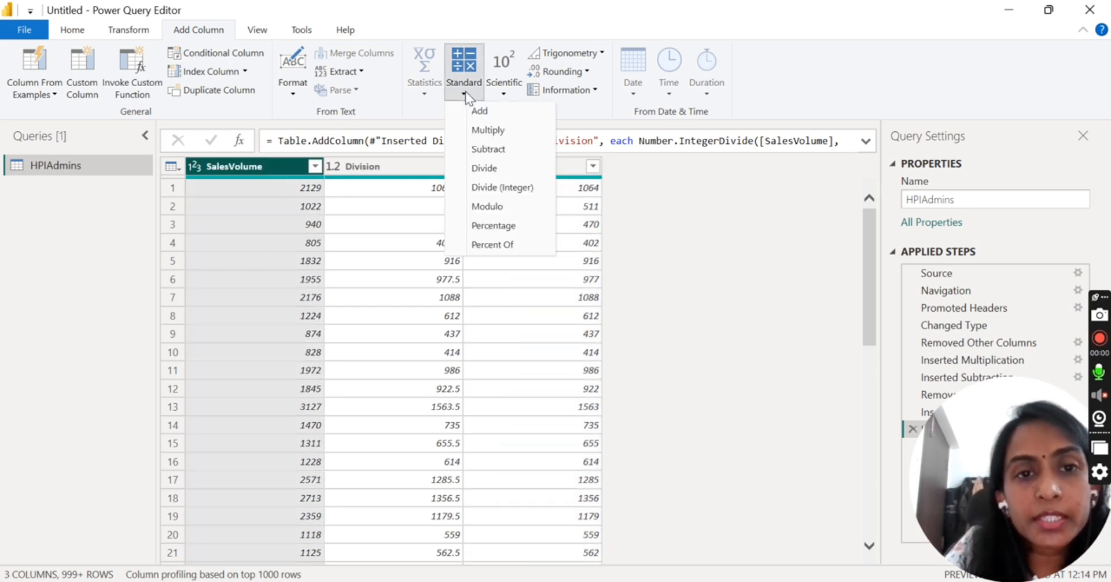
left_click(488, 207)
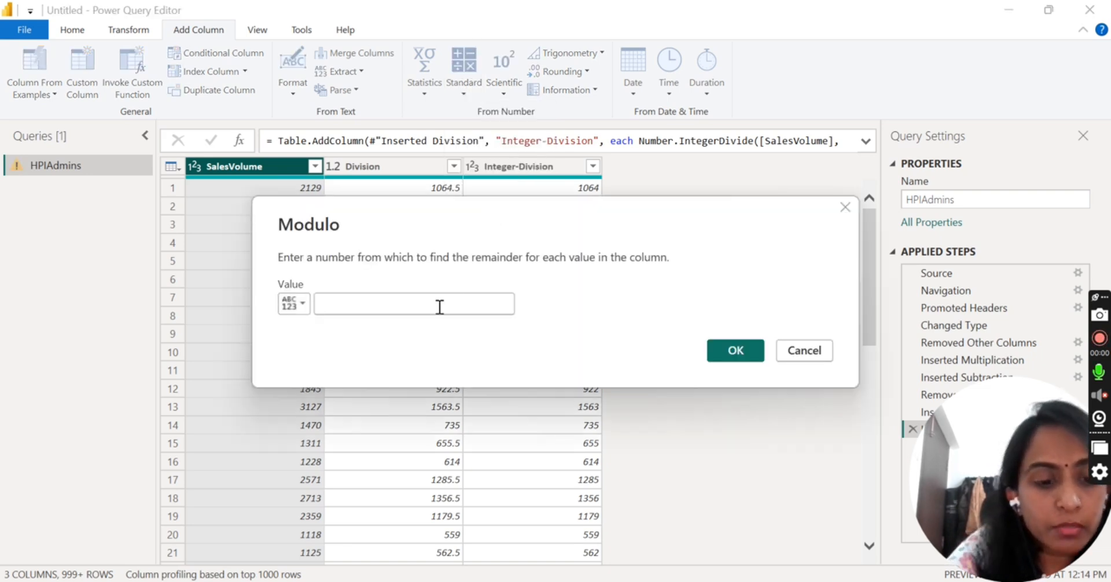
type("2")
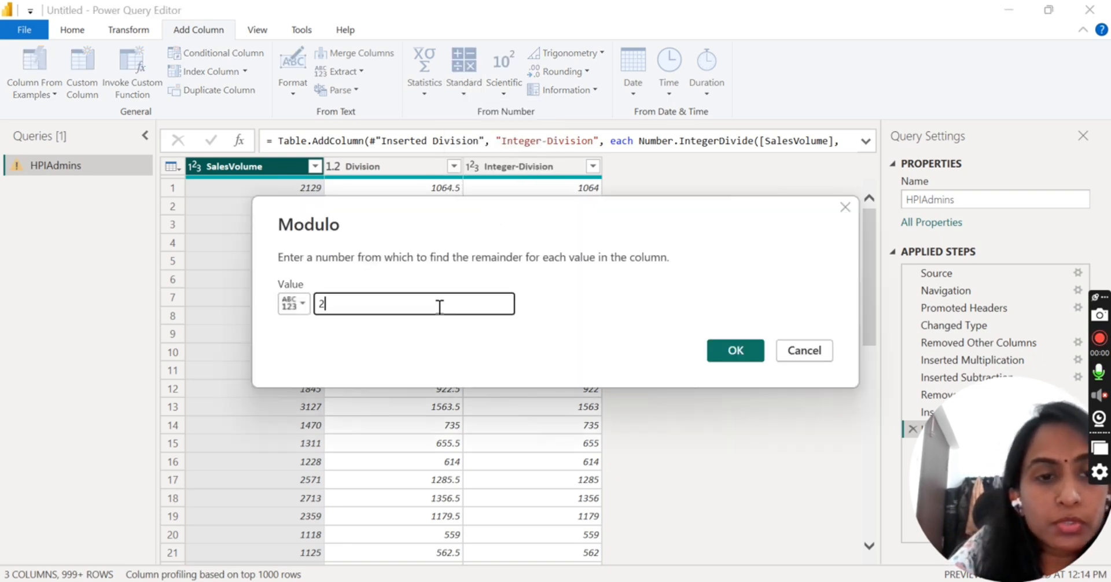
left_click(736, 351)
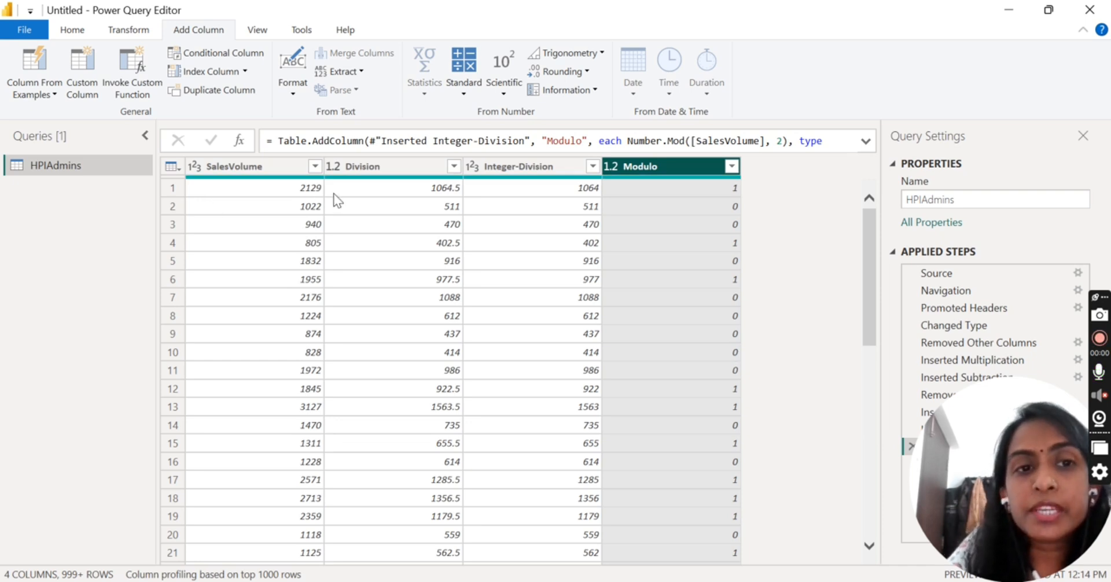
- Compare the first SalesVolume value with its results in the Division, Integer-Division and Modulo columns
left_click(301, 189)
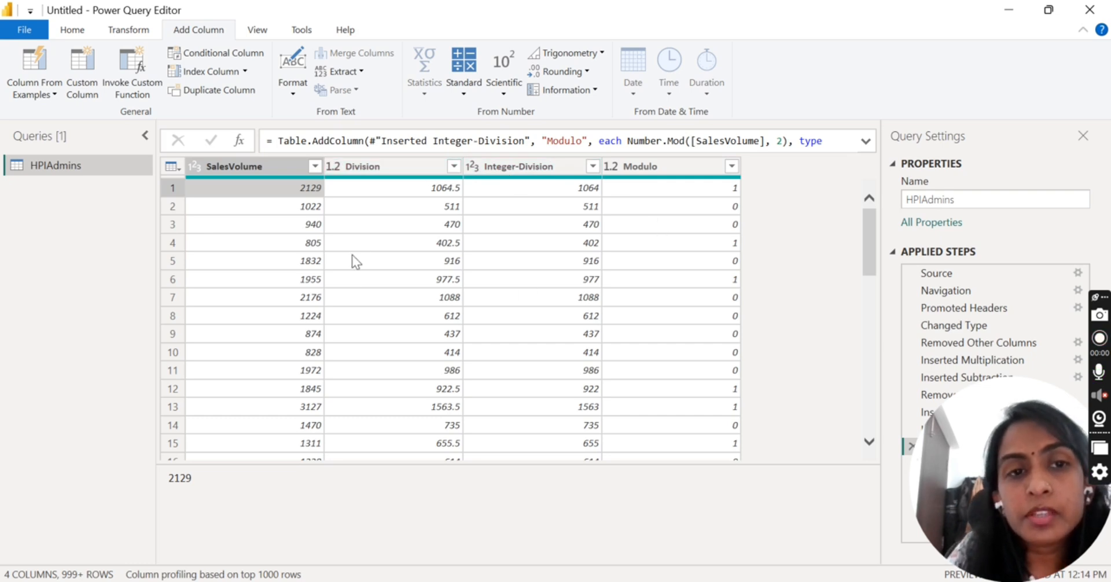
left_click(369, 167)
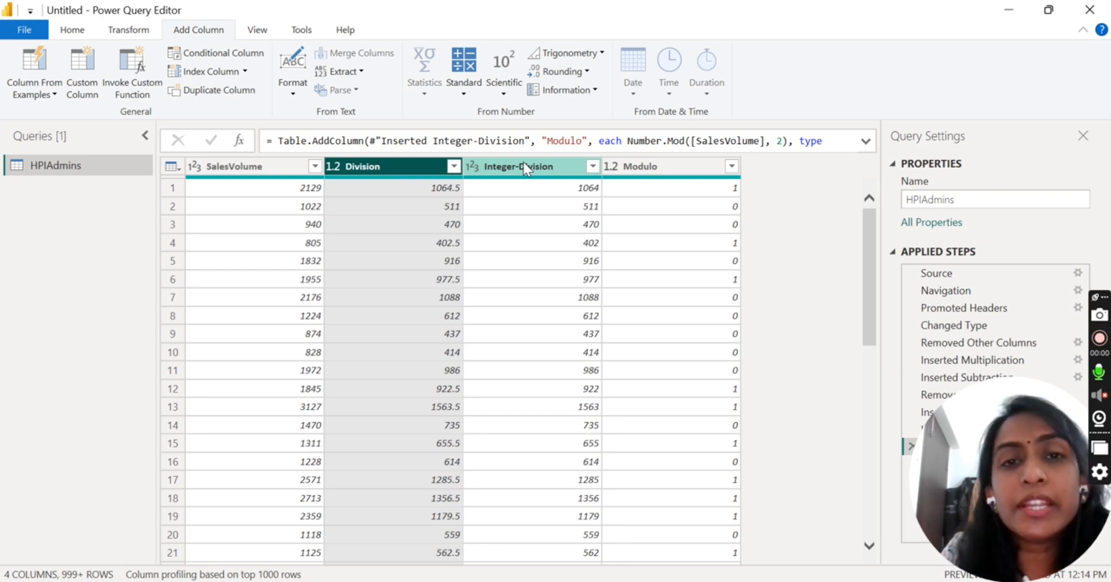
left_click(683, 169)
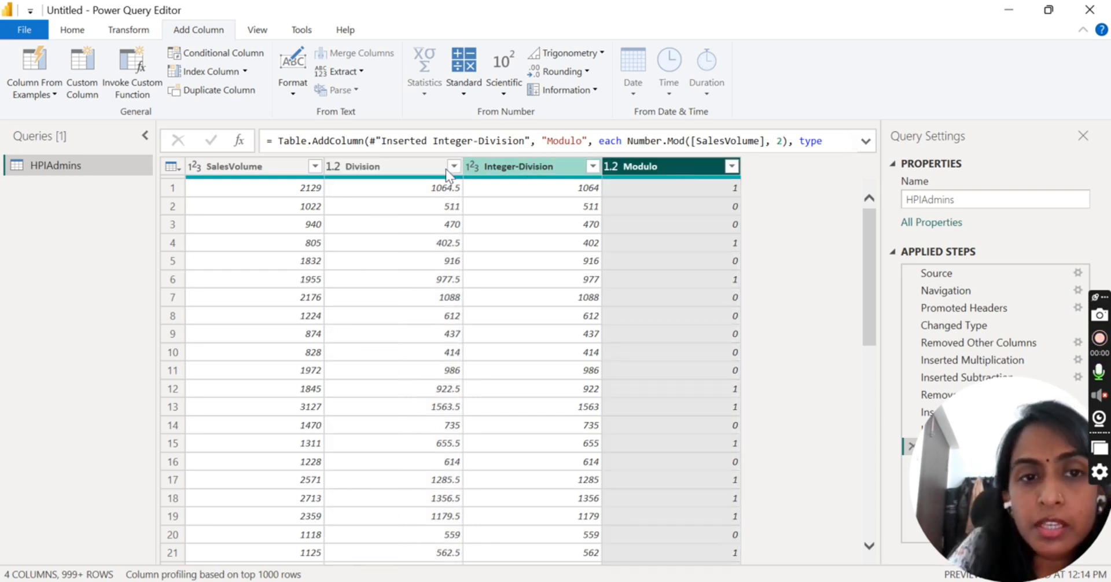
- Remove every column except SalesVolume from the HPIAdmins query
left_click(262, 167)
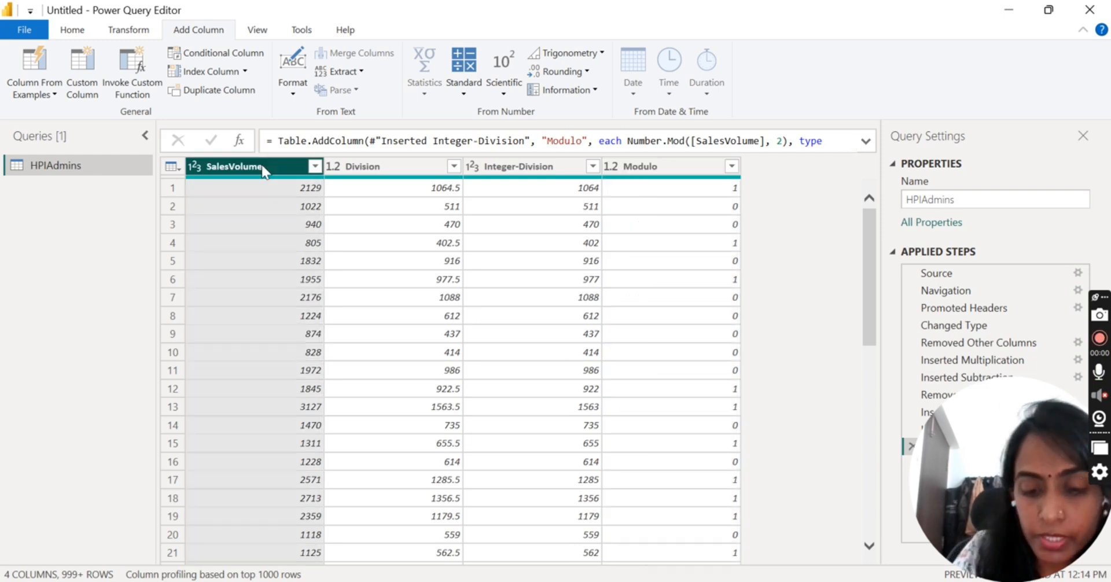
right_click(262, 167)
left_click(334, 212)
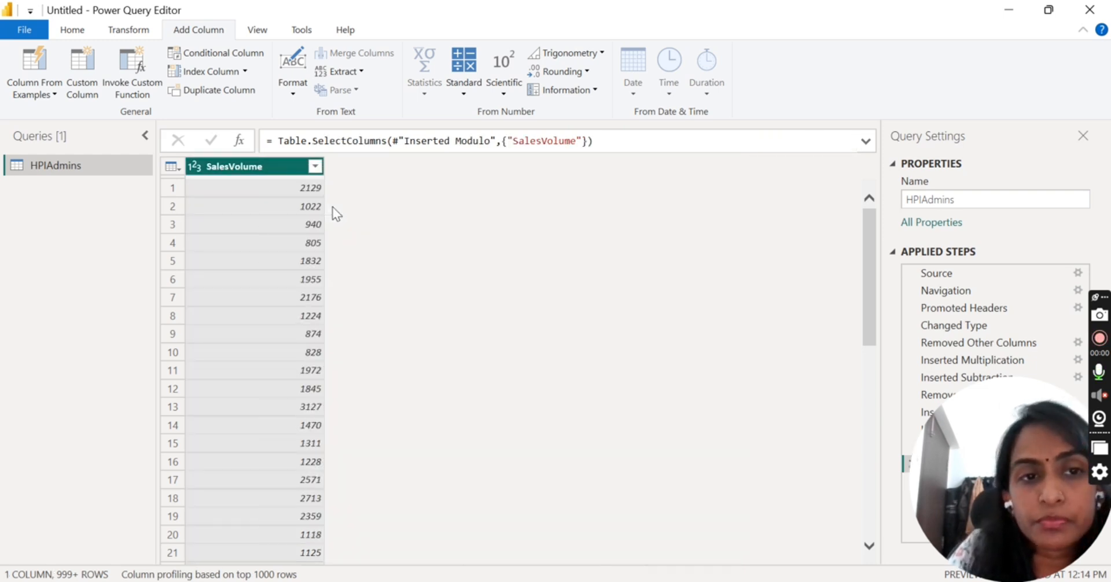
- Insert a Percentage column that calculates 50 percent of each SalesVolume value
left_click(464, 94)
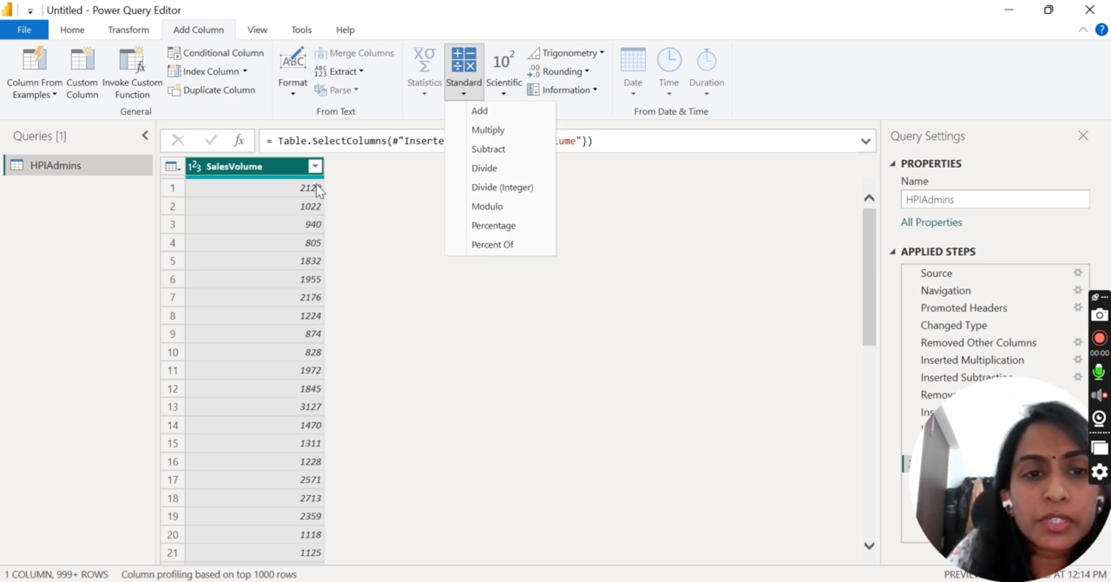
left_click(504, 231)
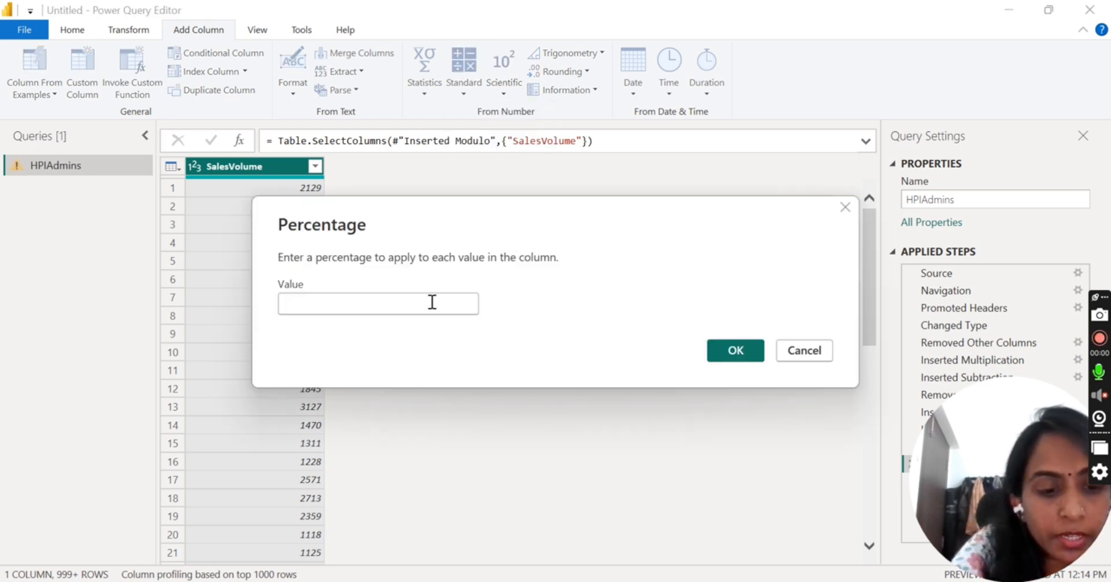
type("50")
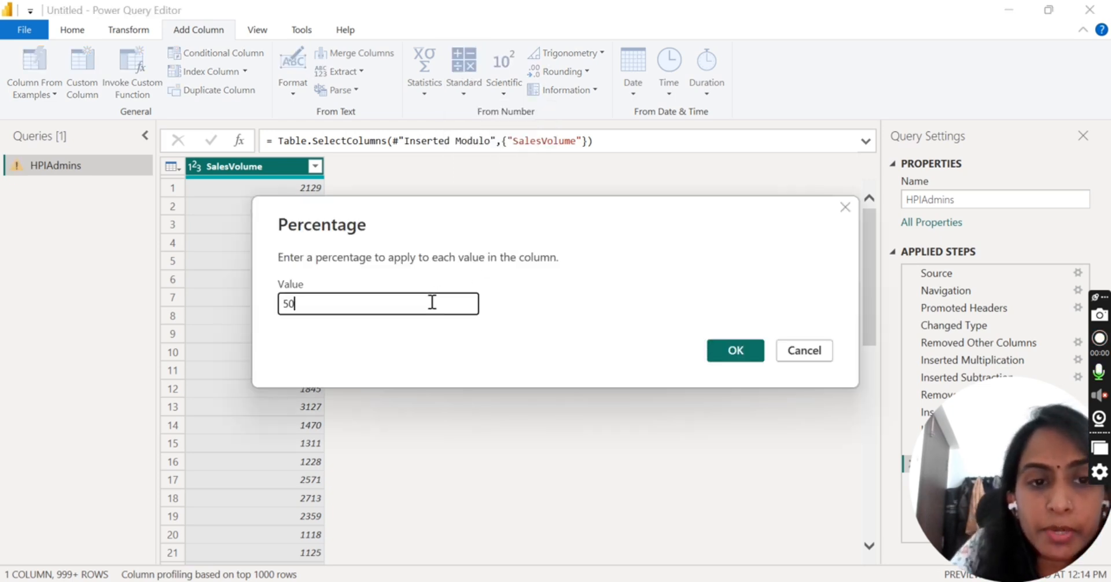
left_click(737, 350)
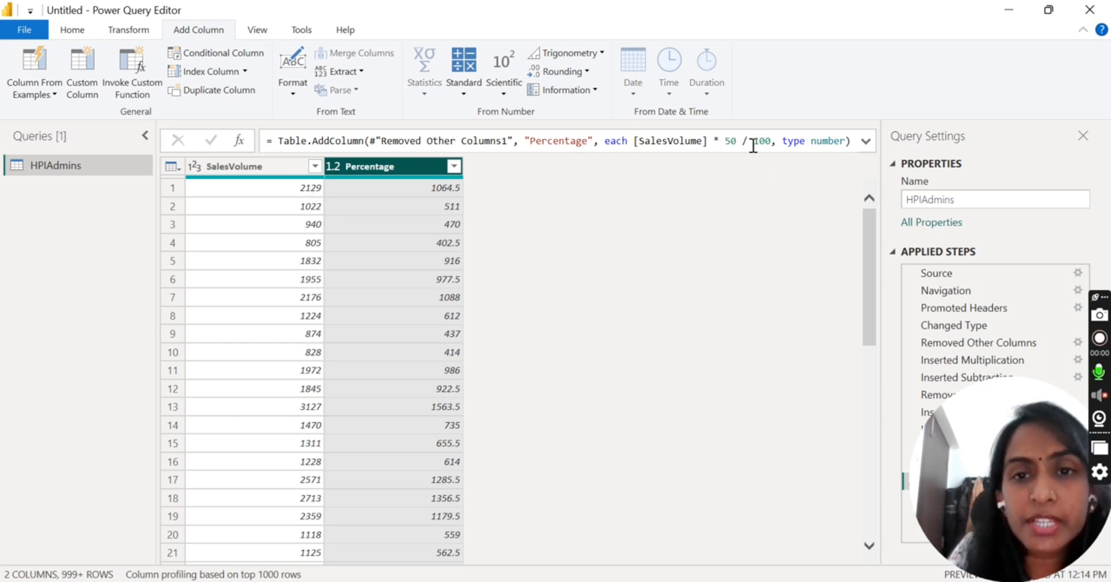
- Edit the Percentage column's formula so it multiplies SalesVolume by 30 / 100
left_click(731, 145)
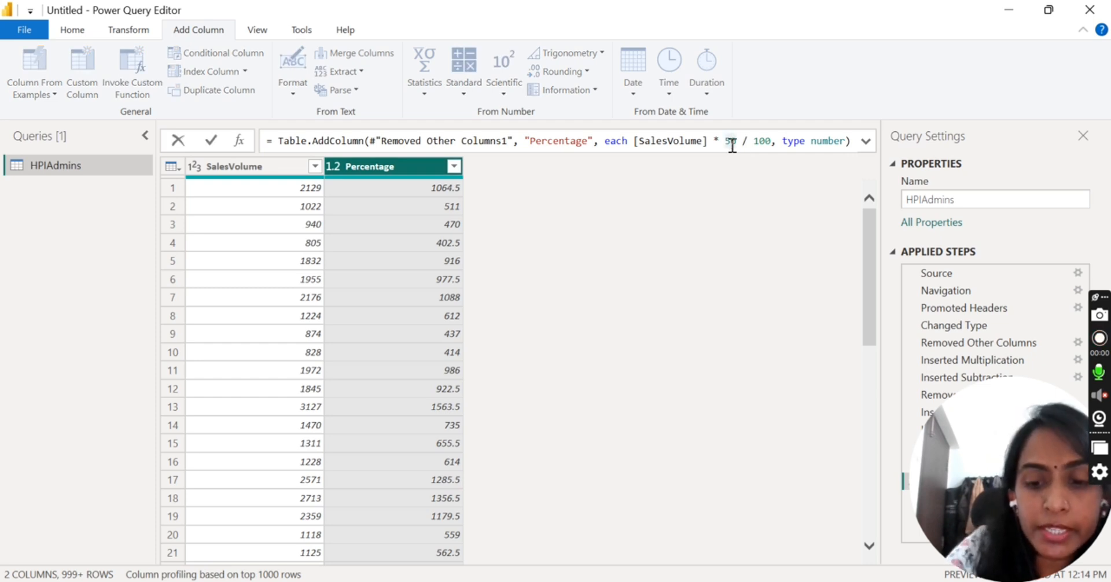
key("BackSpace")
type("3")
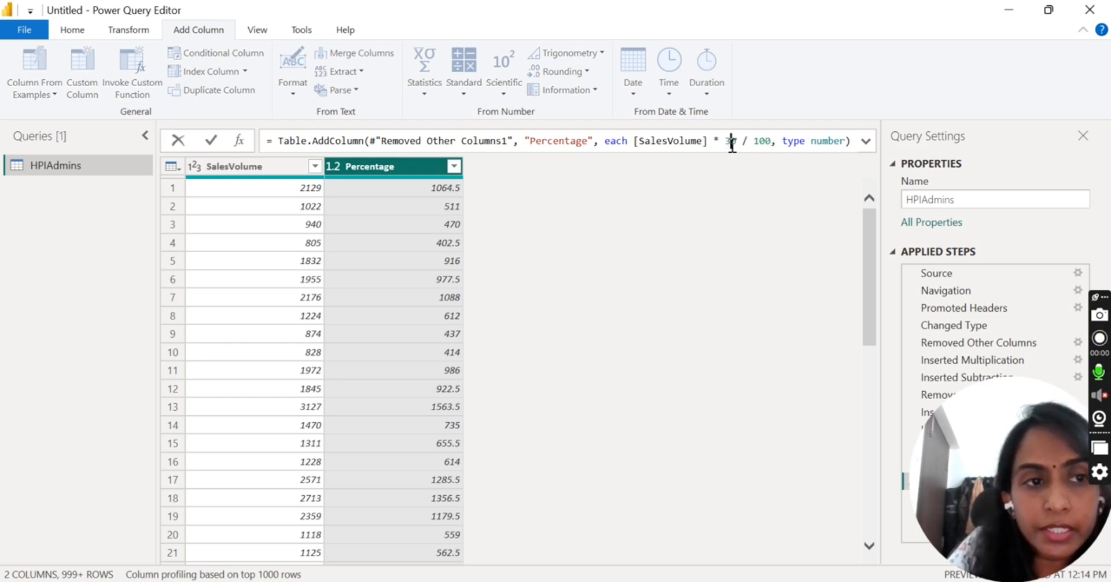
left_click(203, 142)
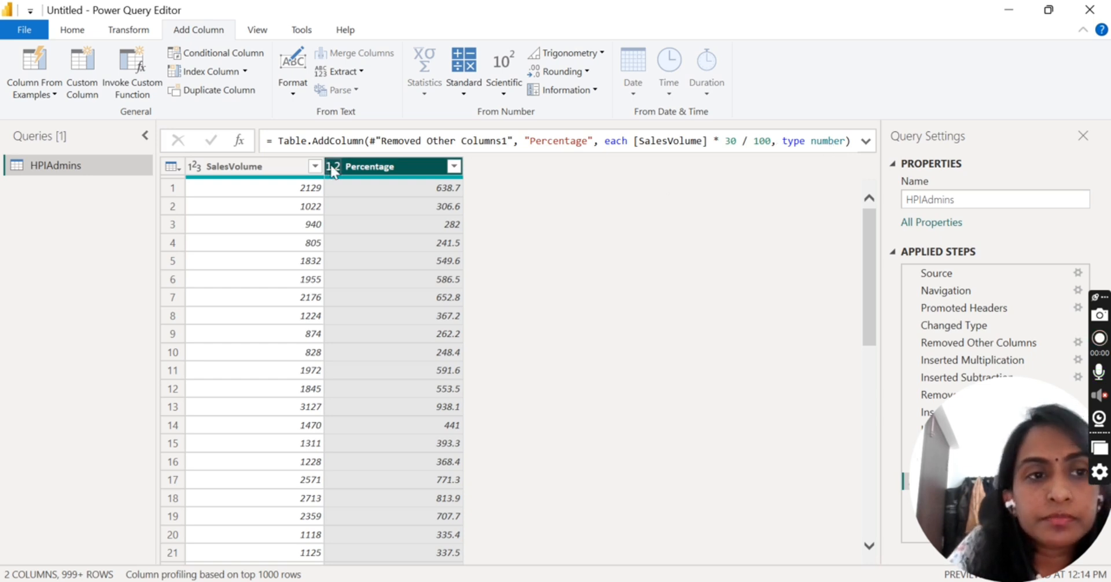
- Set the multiplier in the Percentage column's formula back to 50 / 100 and apply it
left_click(738, 142)
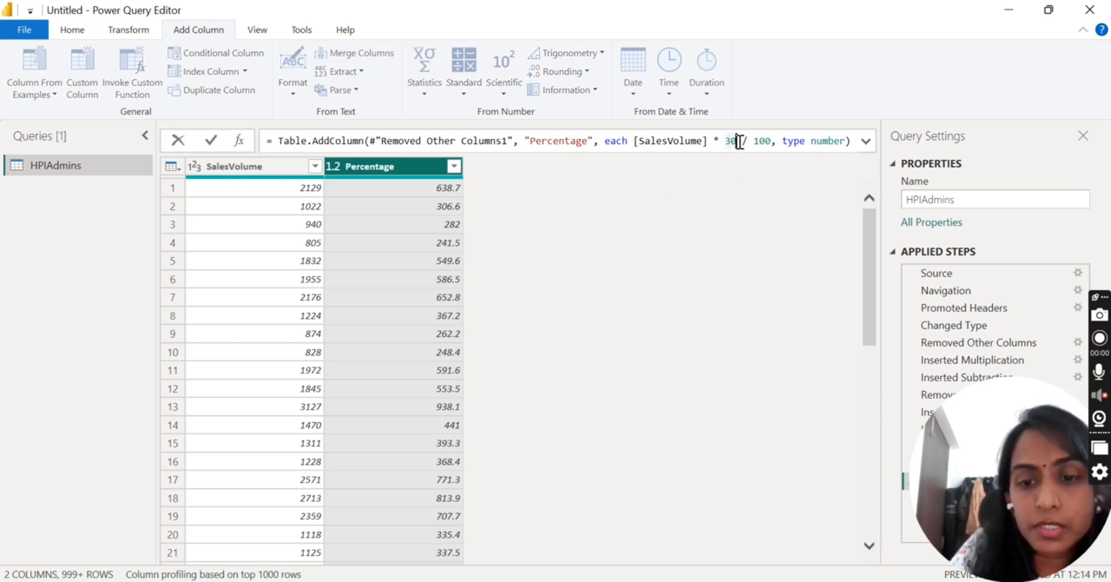
key("BackSpace")
key("BackSpace")
type("5")
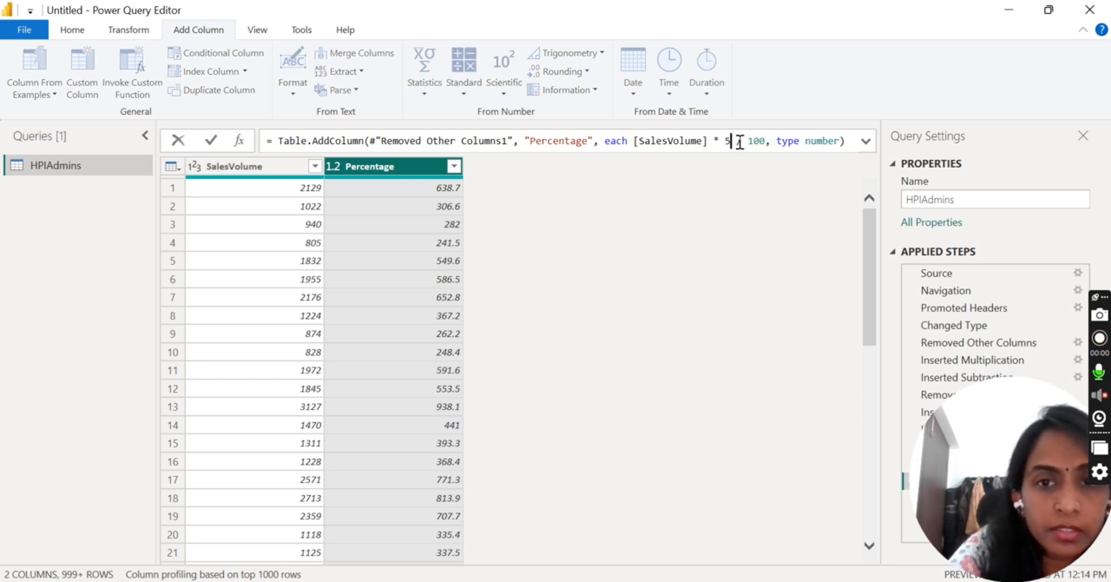
type("0")
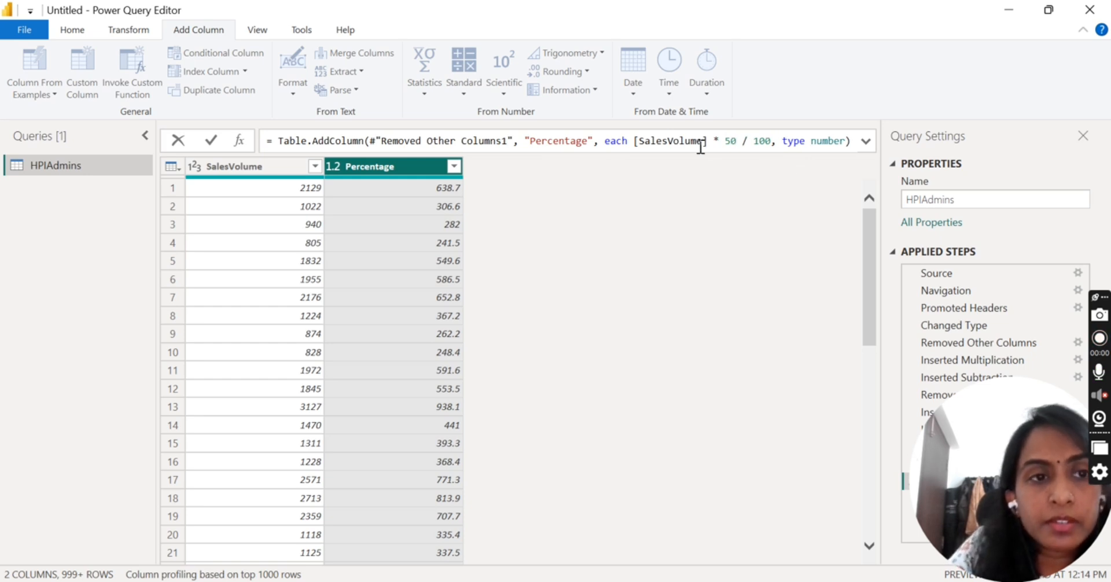
left_click(212, 141)
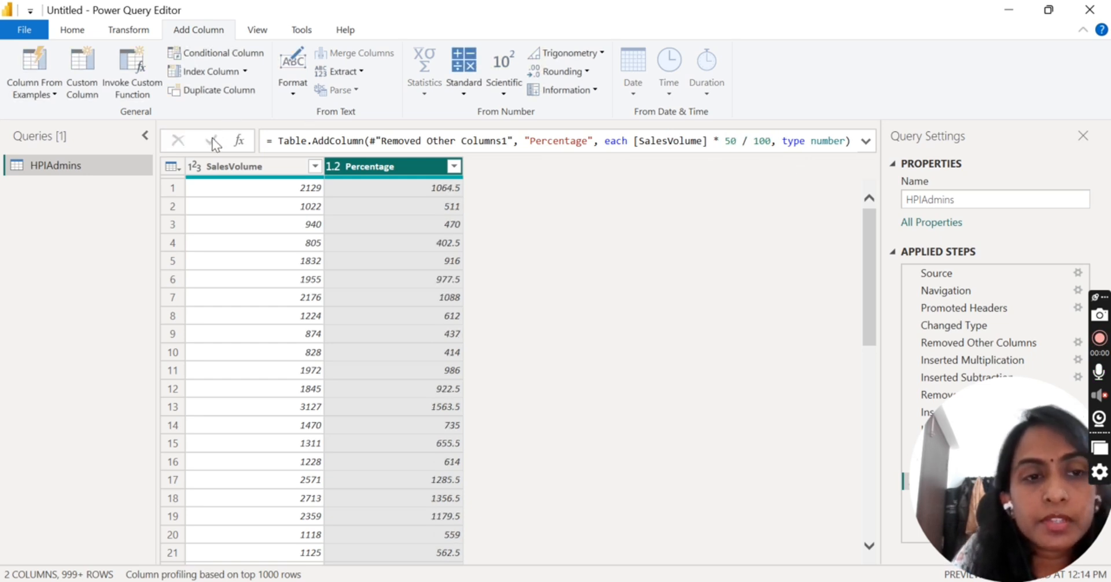
- Insert a Percent Of column that expresses each SalesVolume value as a percentage of the Percentage column, and inspect its formula
left_click(277, 170)
left_click(467, 95)
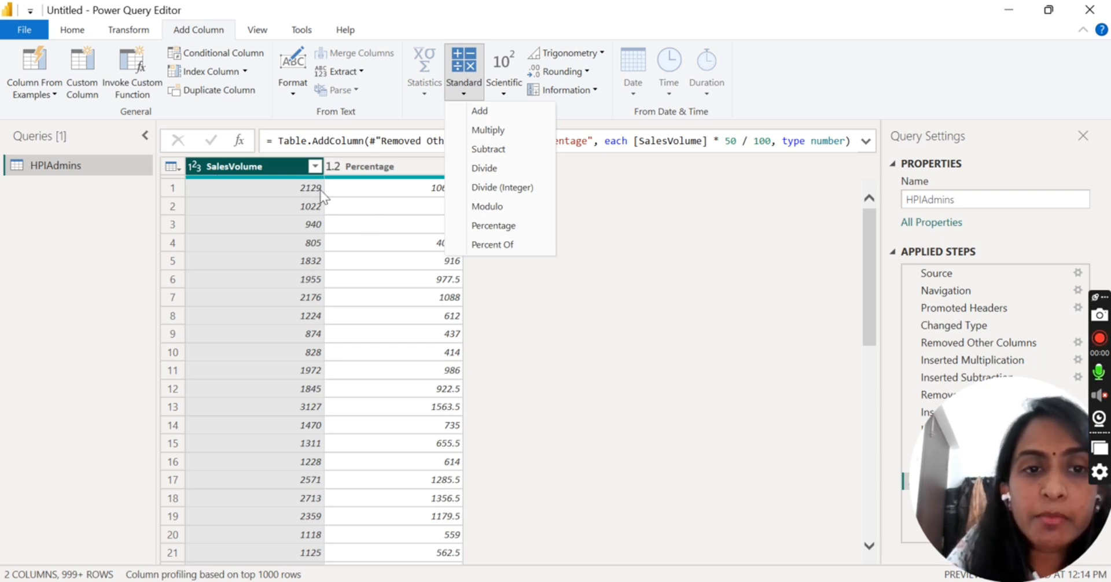
left_click(438, 188)
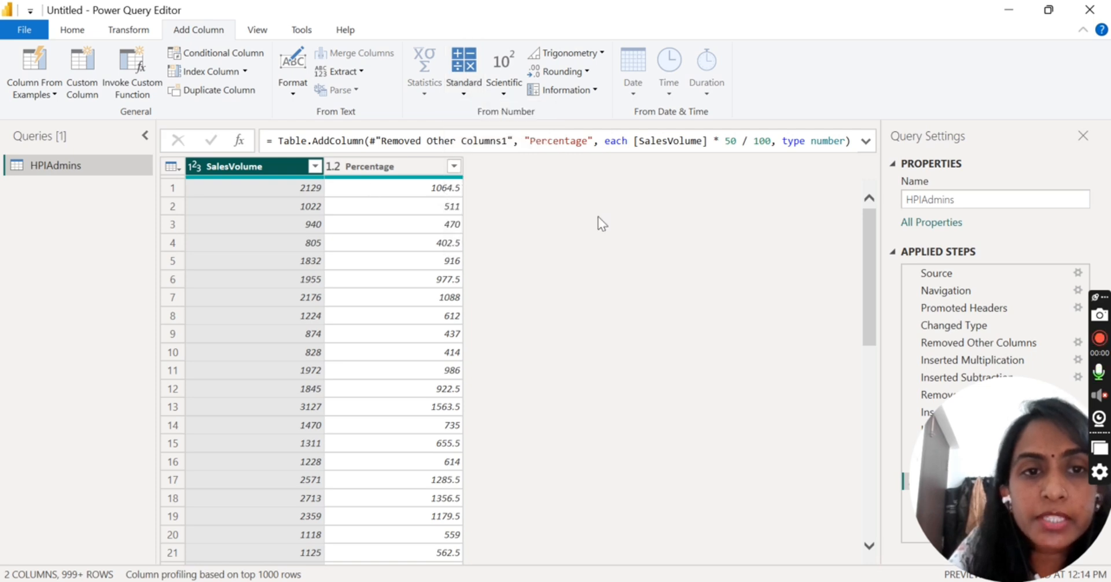
left_click(452, 89)
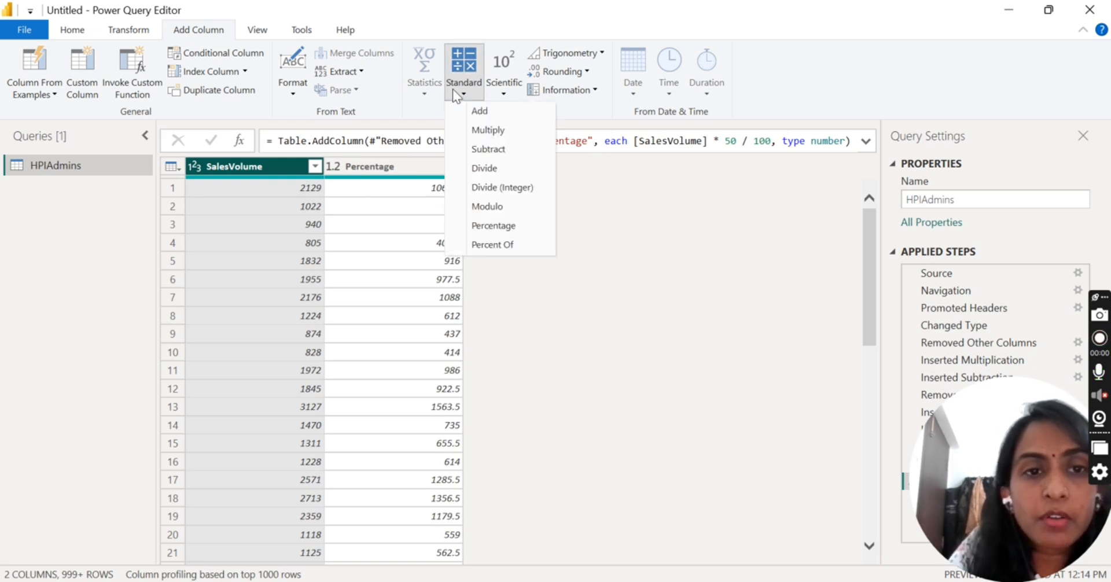
left_click(493, 245)
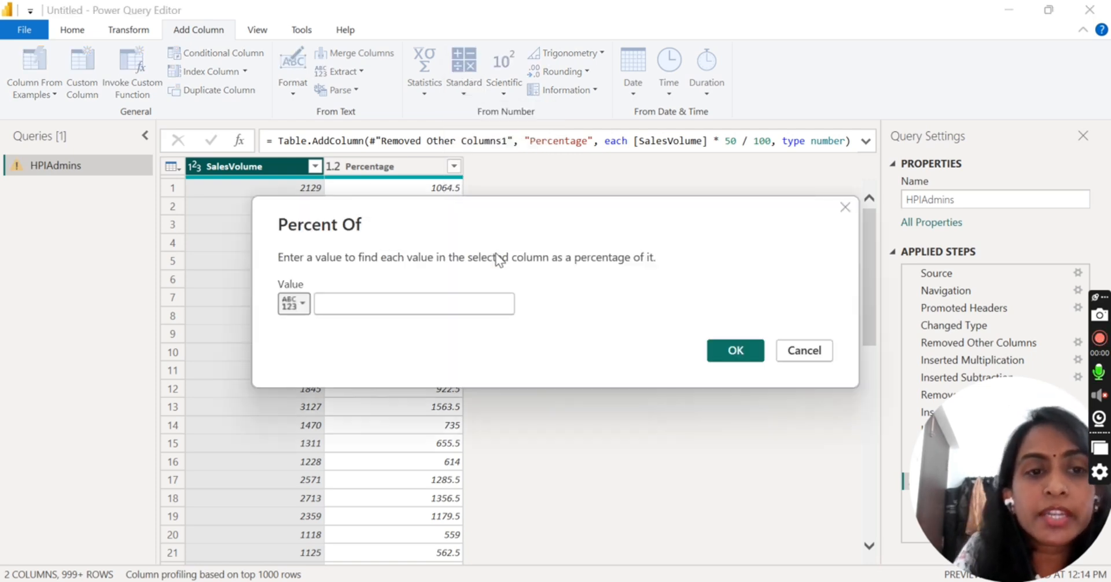
left_click(297, 309)
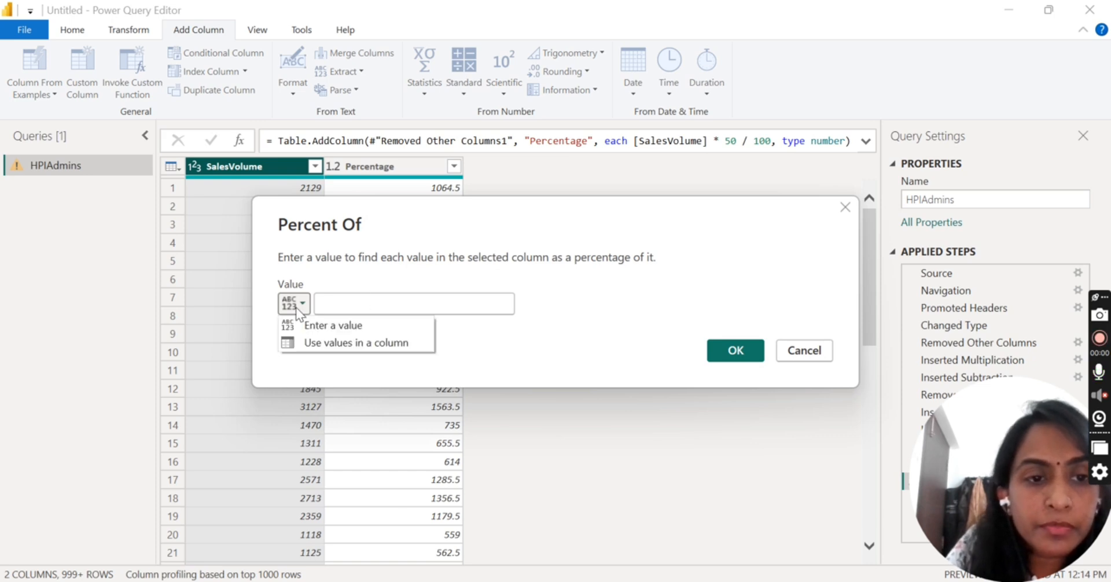
left_click(315, 343)
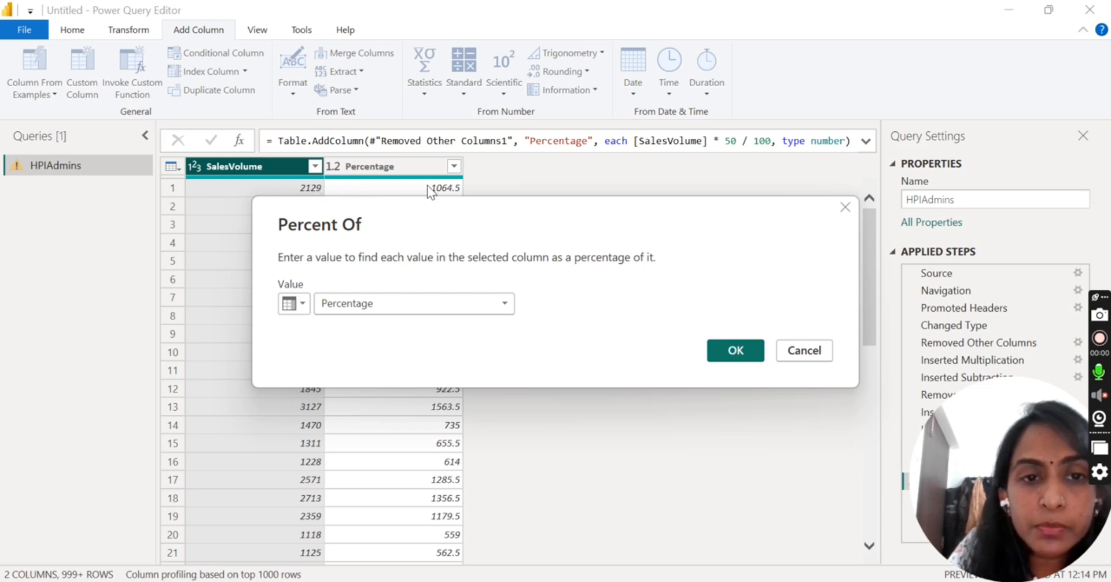
left_click(724, 355)
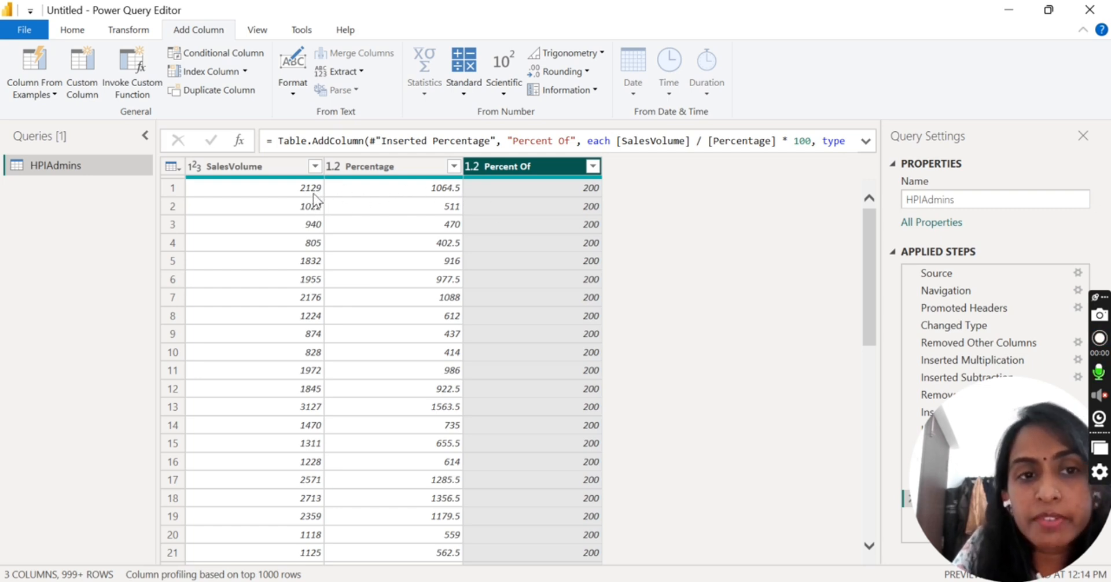
left_click(799, 141)
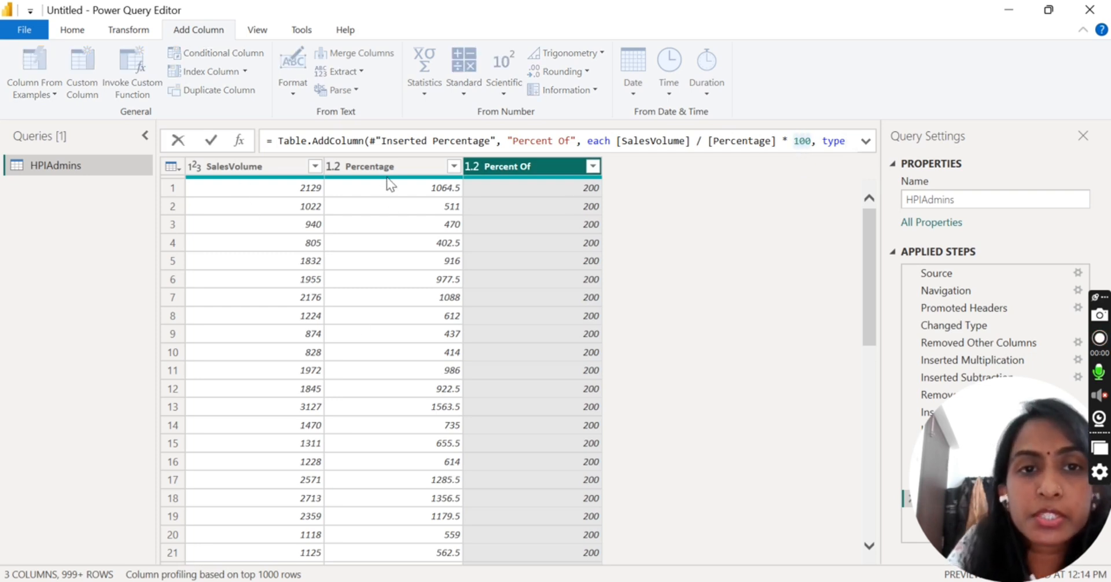
key("Escape")
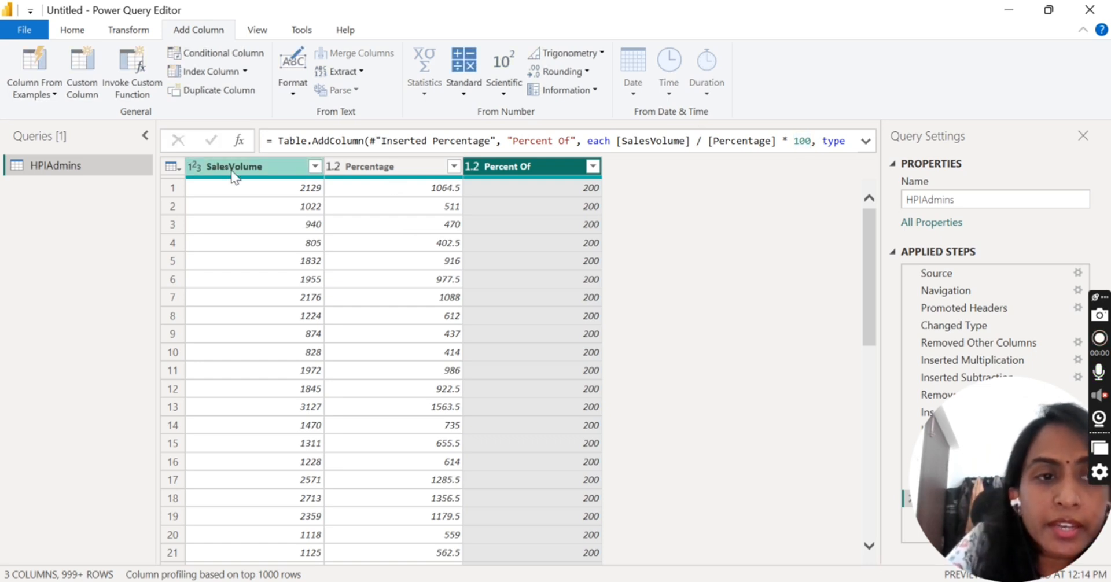
- Insert a second Percent Of column that expresses each SalesVolume value as a percentage of the entered value 100
left_click(232, 168)
left_click(467, 92)
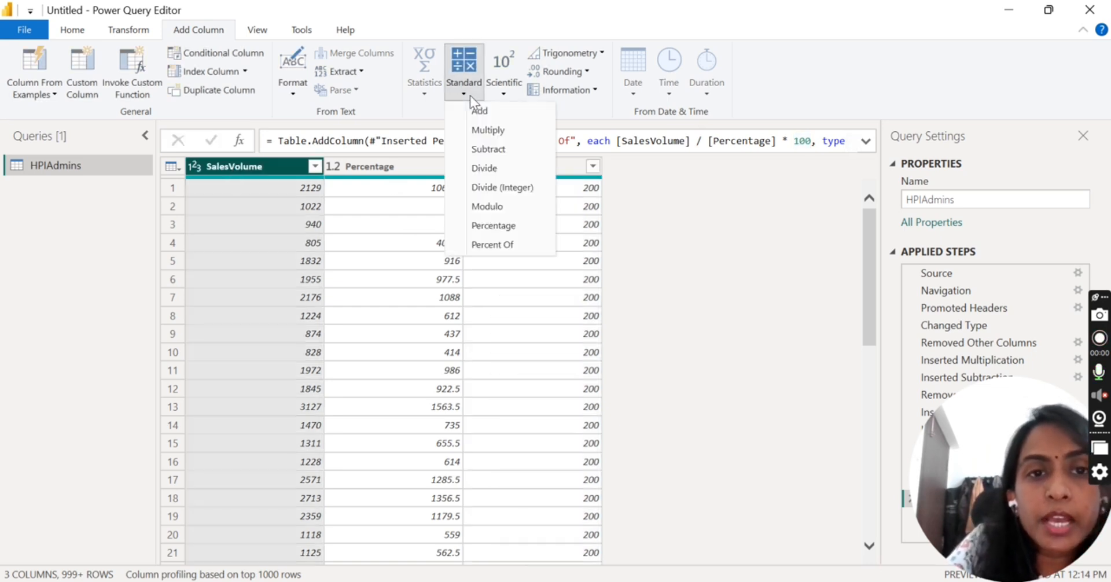
left_click(501, 244)
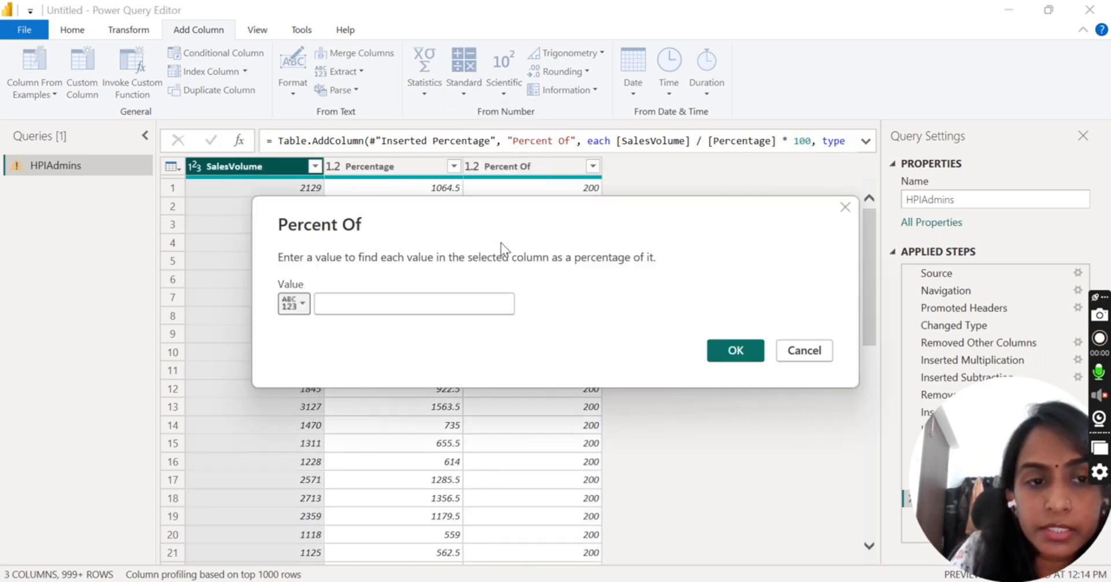
left_click(297, 311)
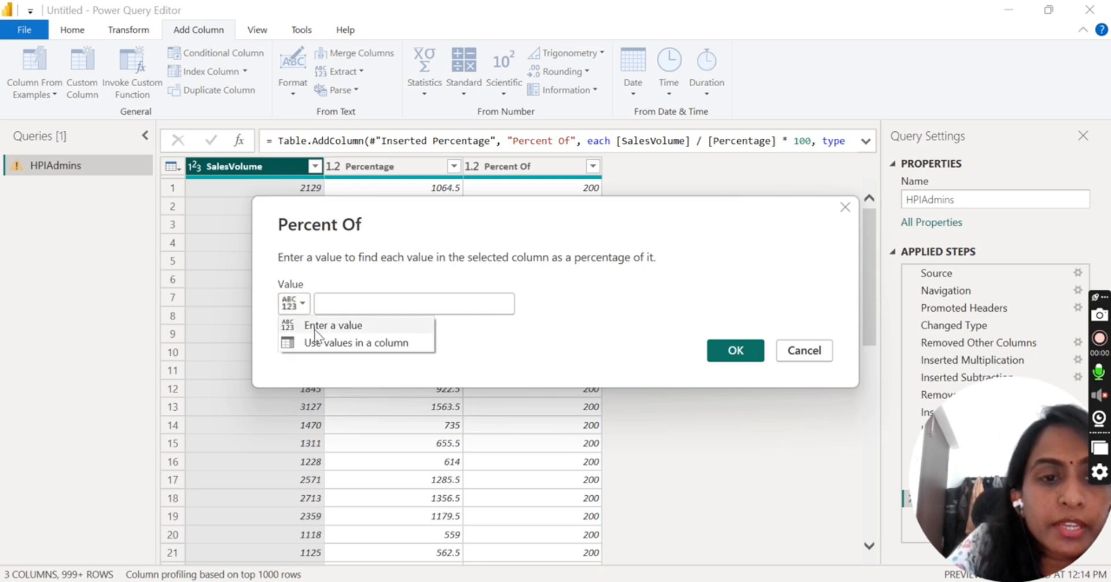
left_click(315, 328)
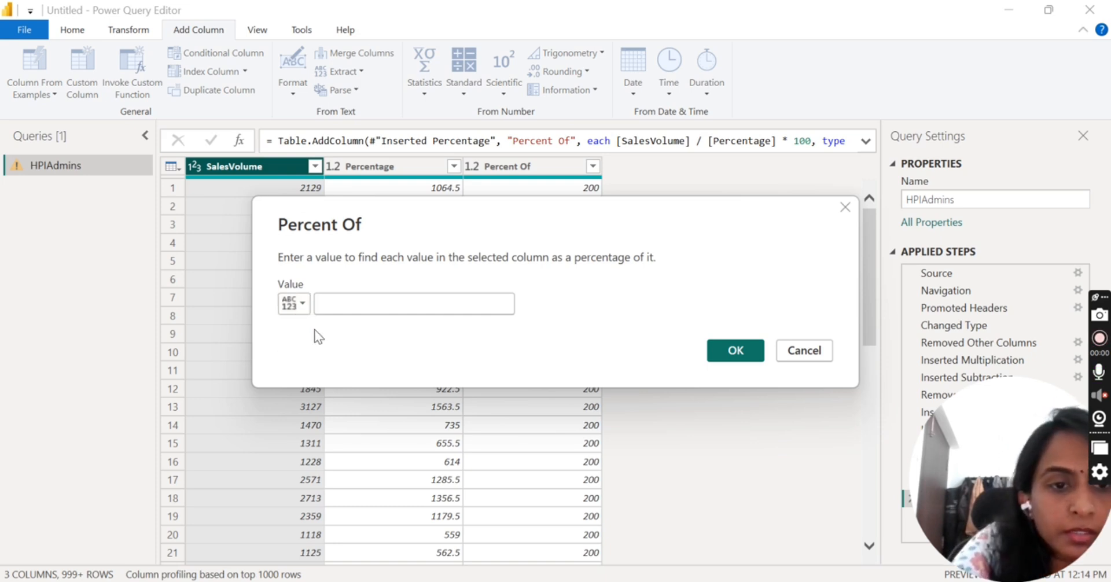
left_click(322, 297)
type("10")
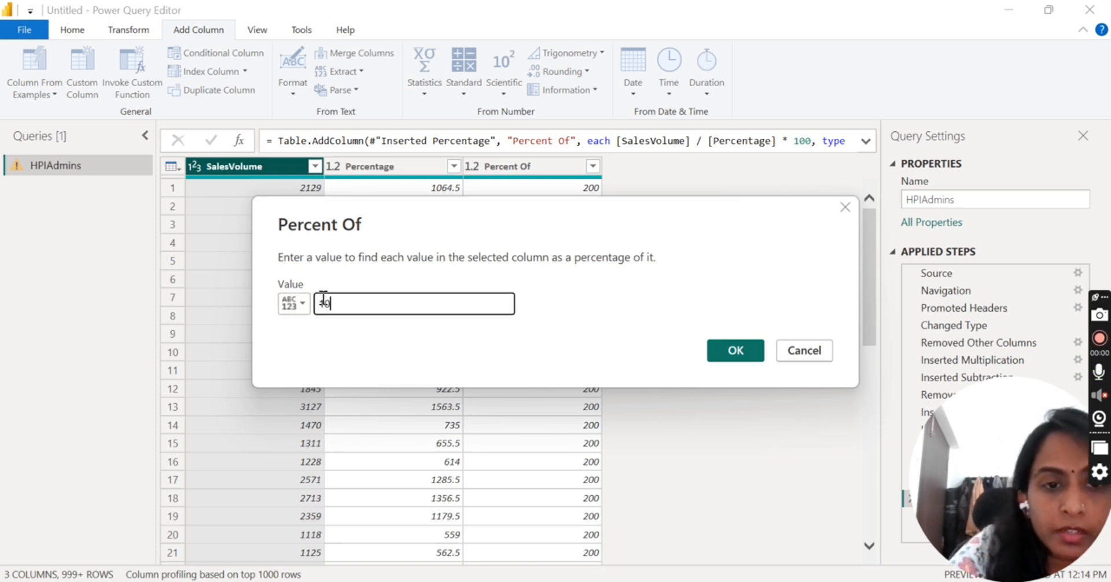
type("0")
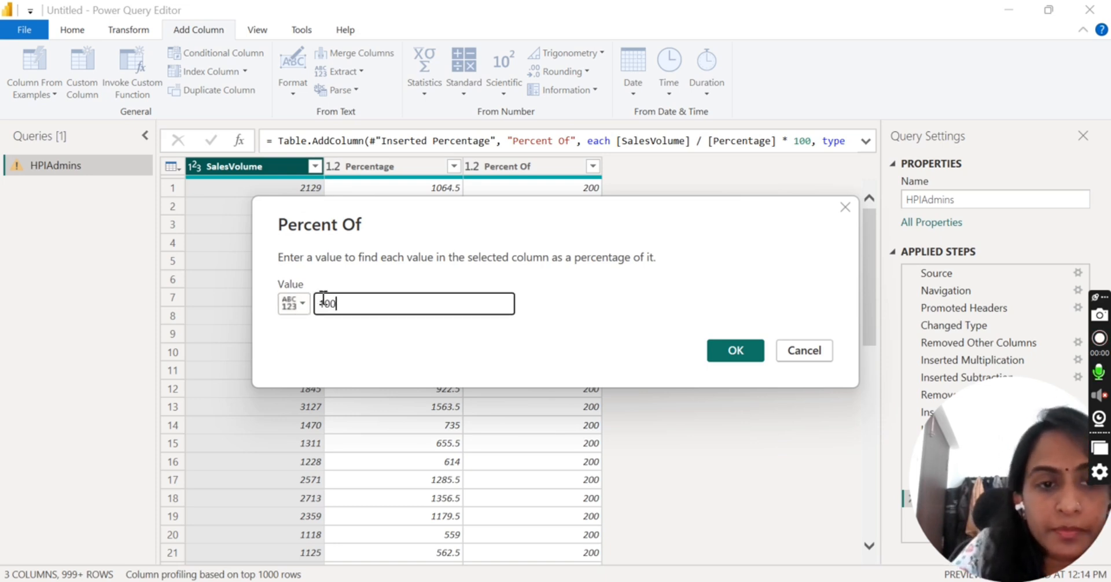
left_click(750, 354)
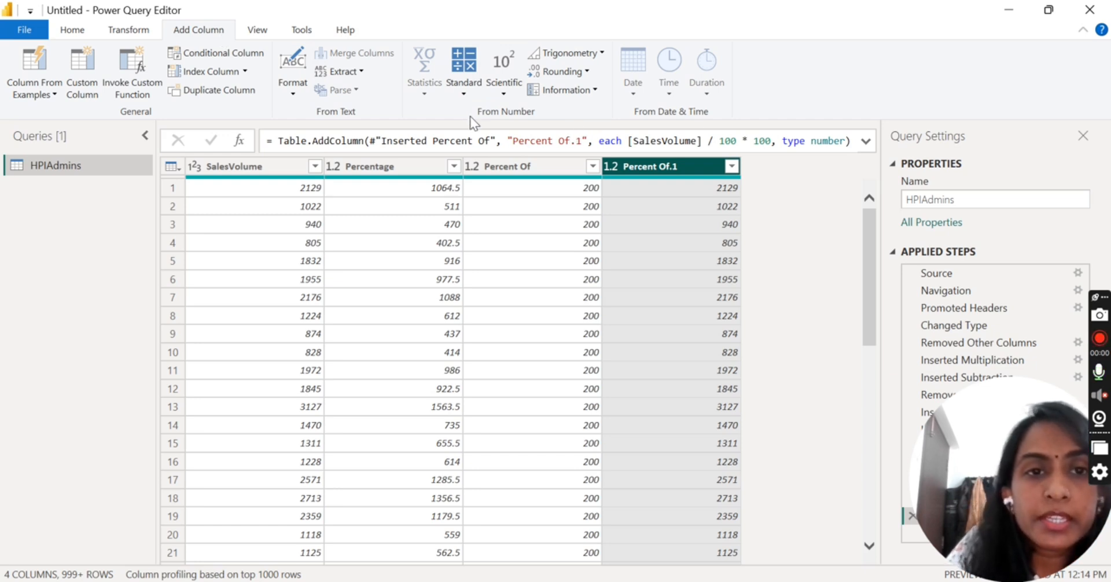
- Bring up the commands that transform existing columns in place
left_click(140, 34)
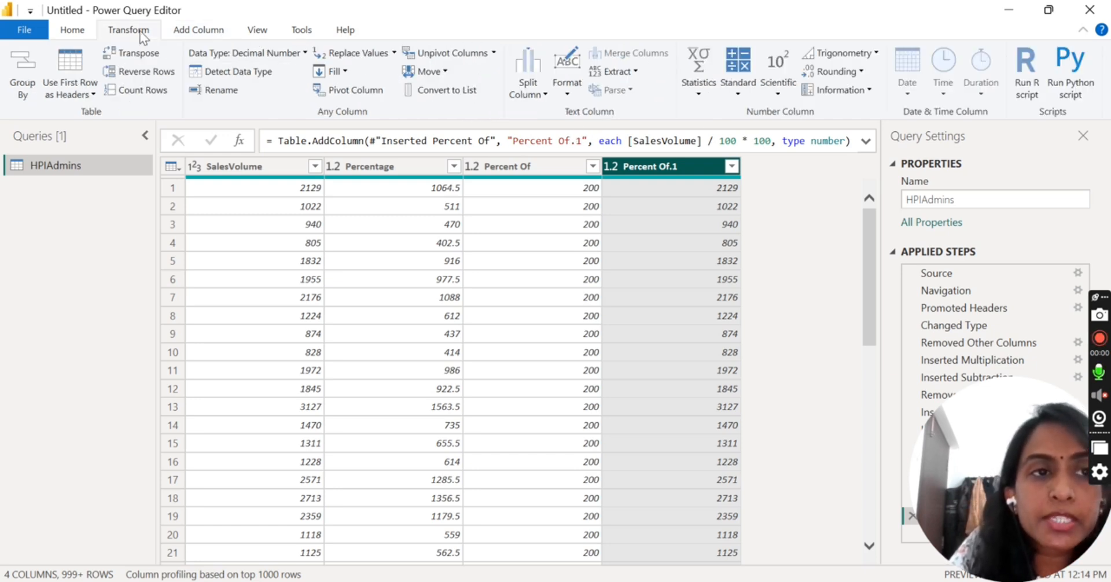